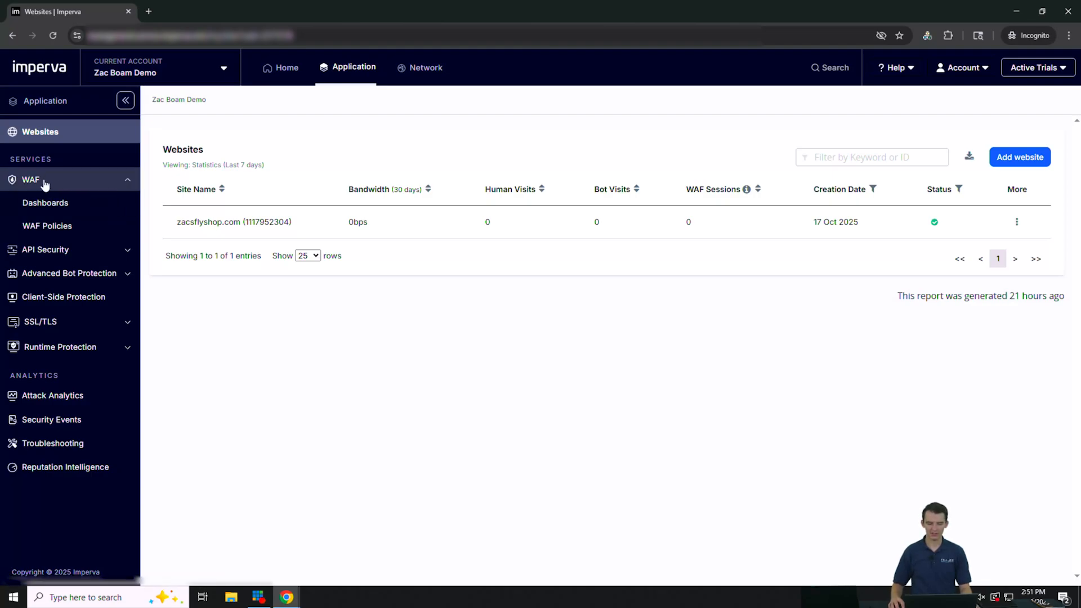
- Open the default WAF policy and review the mitigation levels of its WAF rules
click(49, 226)
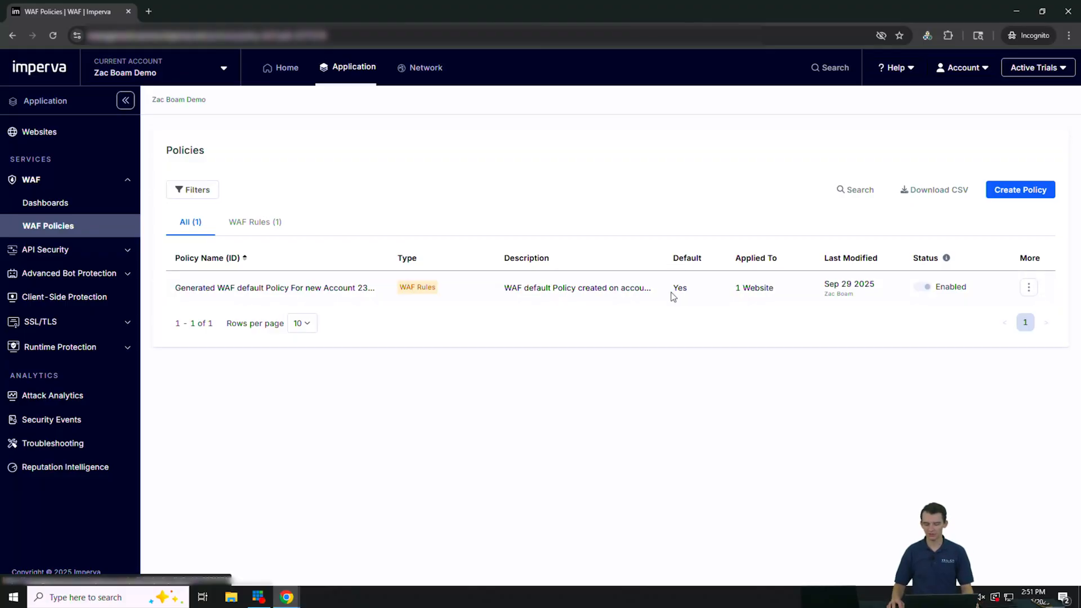
drag(673, 291, 698, 292)
click(680, 354)
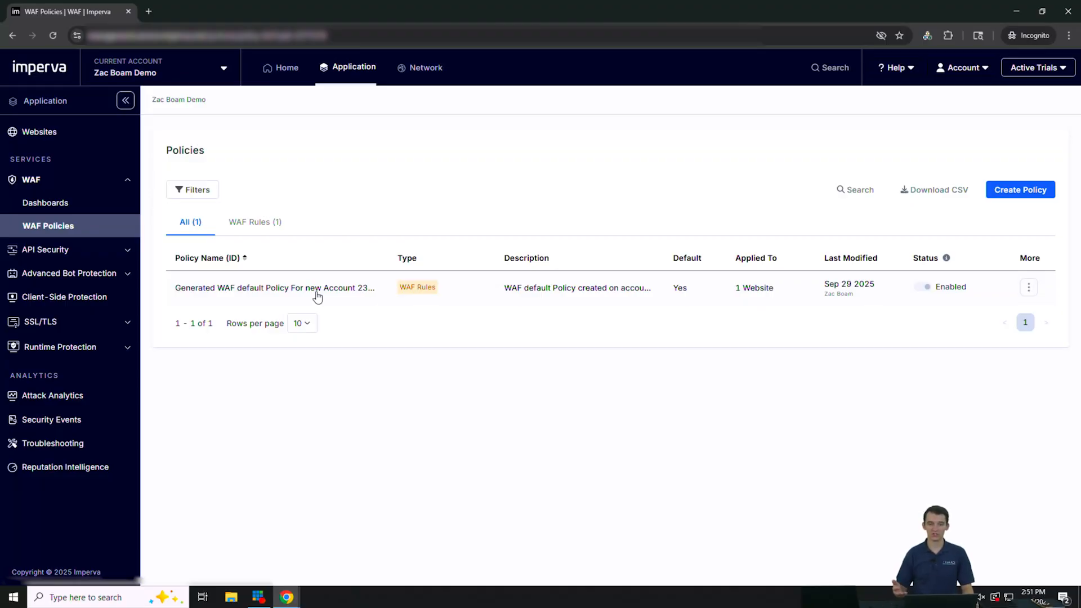
click(284, 292)
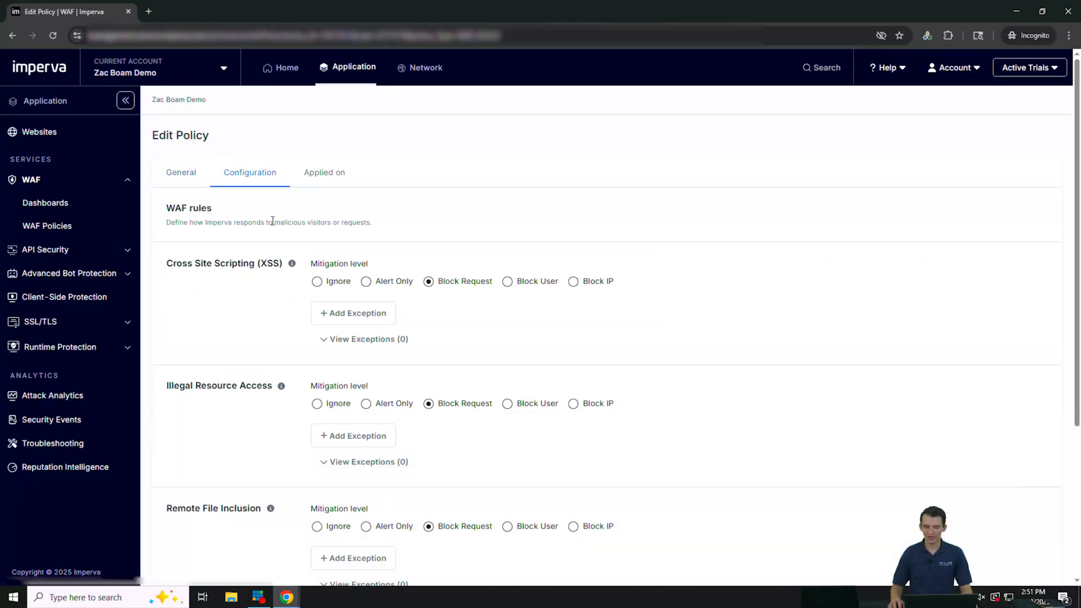
scroll(181, 221, down, 2)
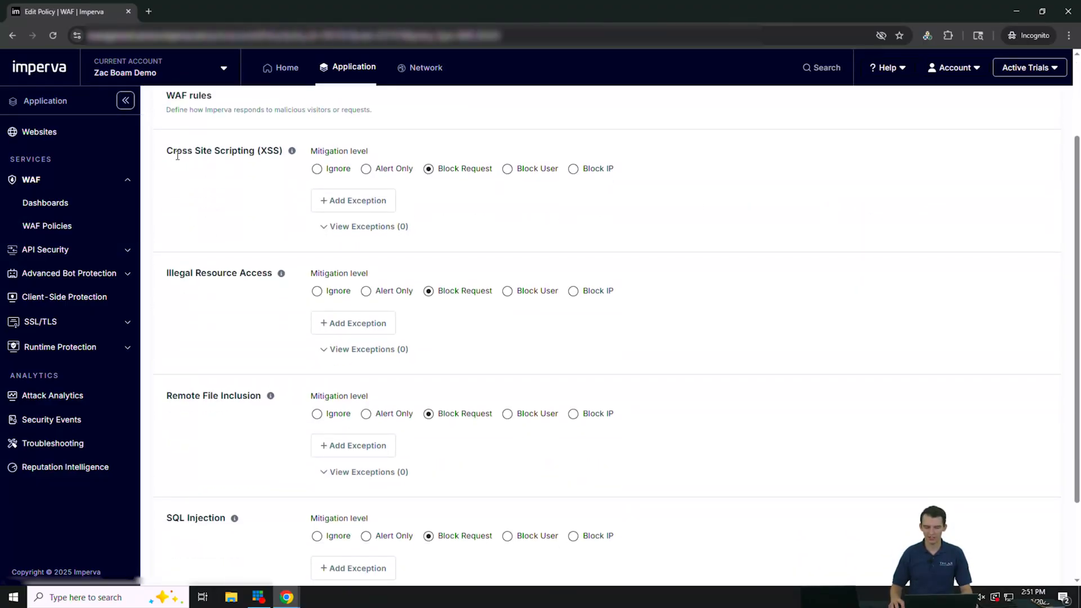
scroll(225, 369, down, 1)
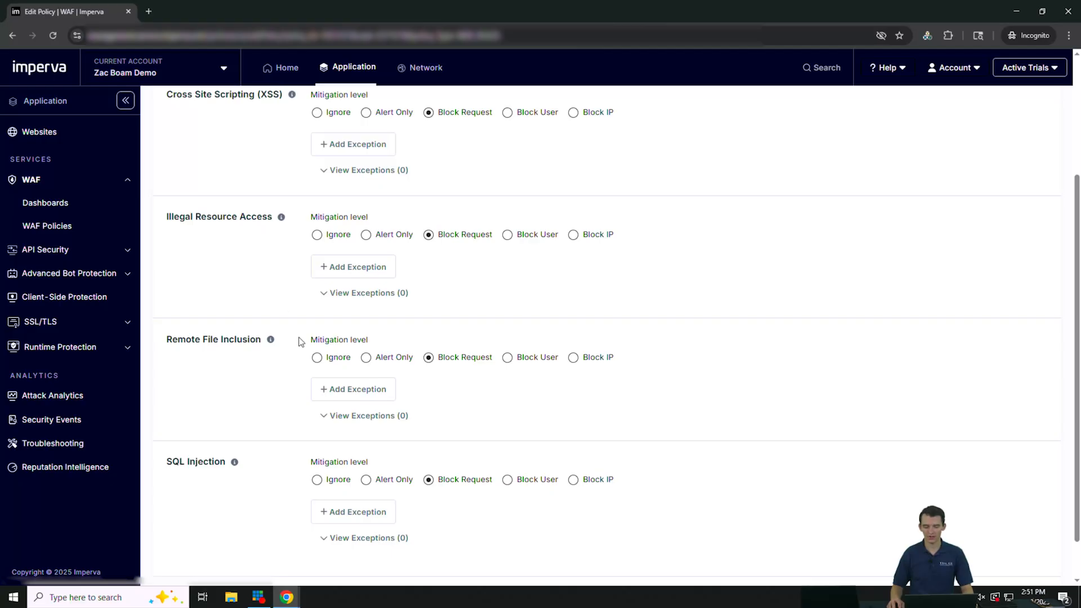
- Inspect the exception options for the Cross Site Scripting rule and close them without saving
click(342, 150)
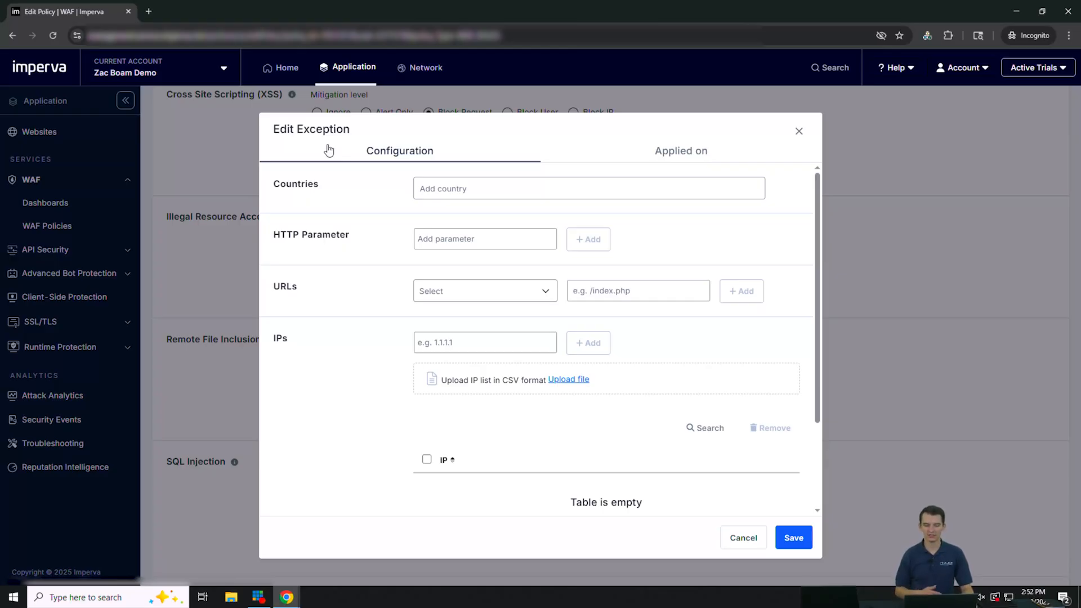
click(363, 153)
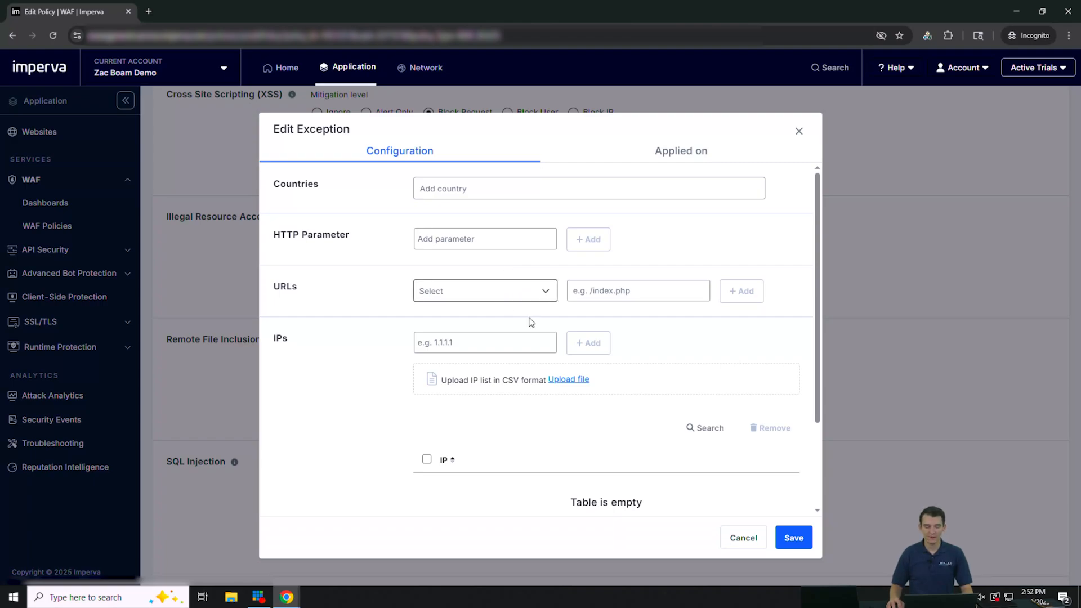
click(506, 346)
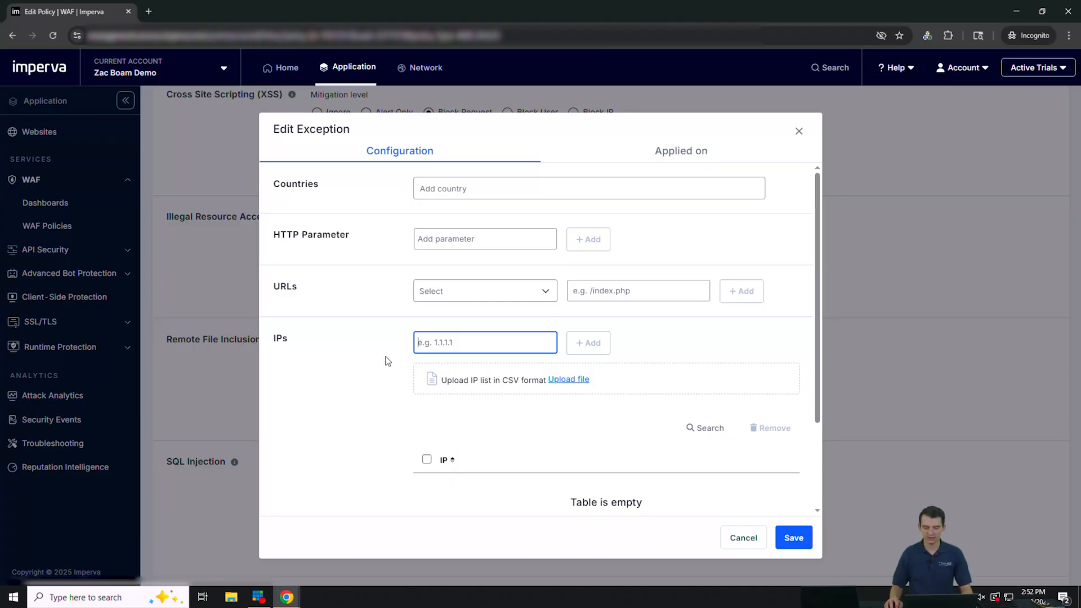
click(760, 540)
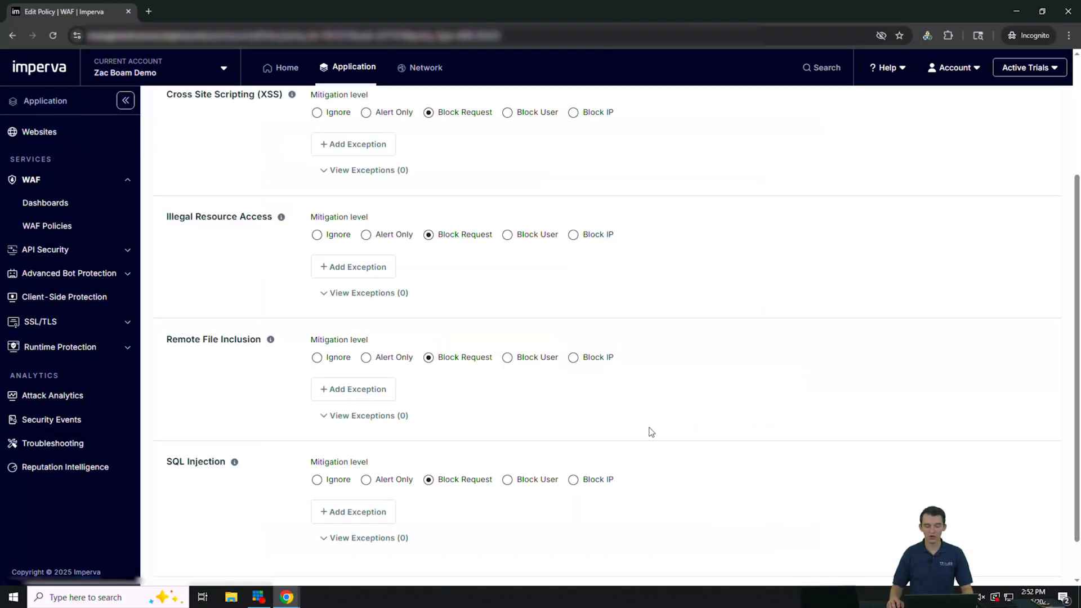
scroll(350, 293, up, 1)
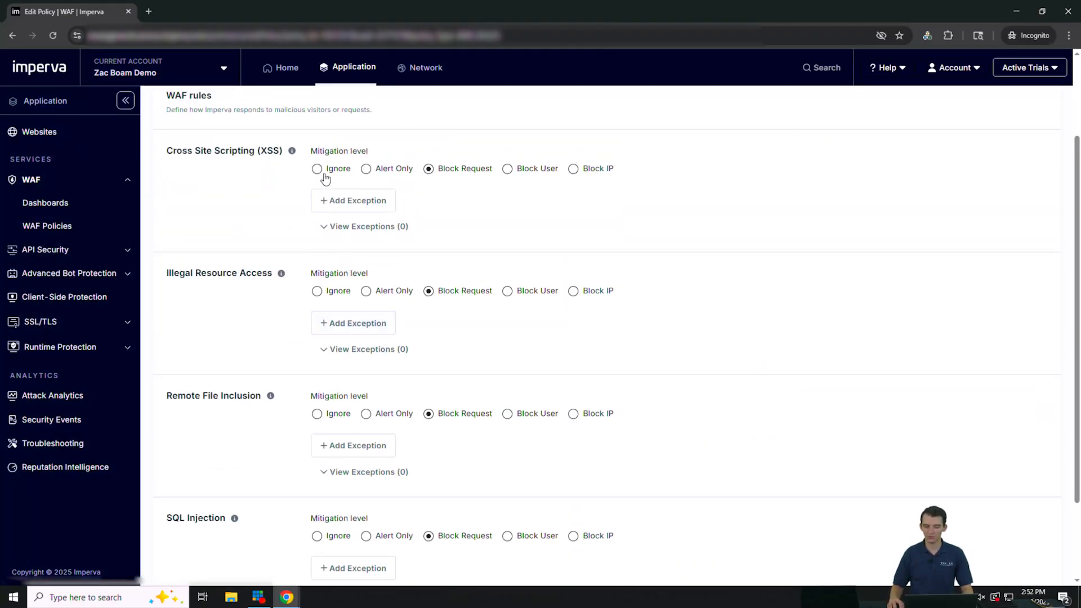
scroll(285, 174, up, 2)
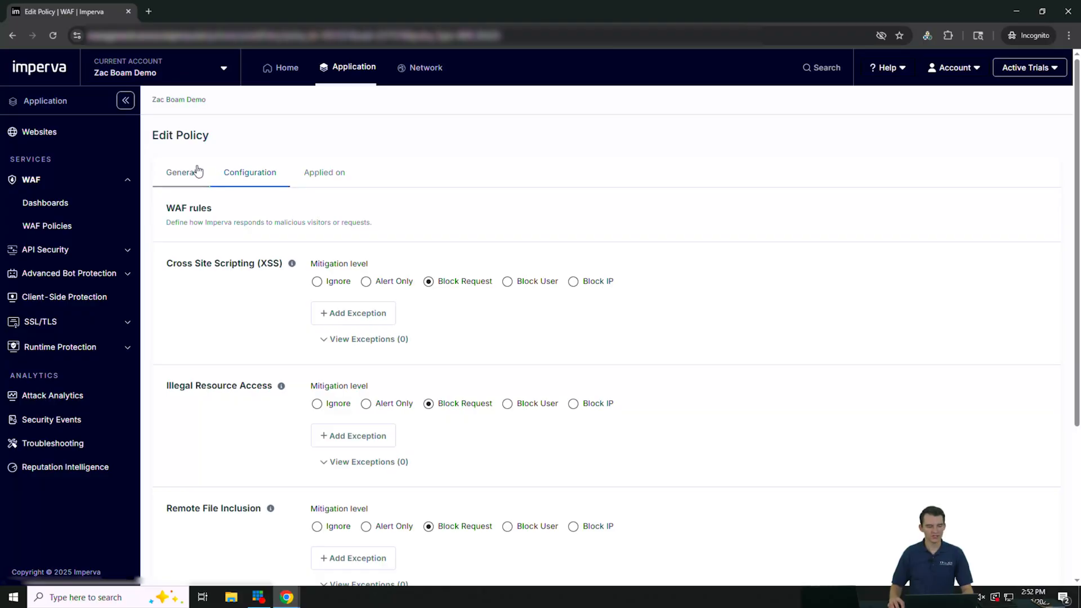
- Start a new WAF policy named "Test policy 1", leaving the description empty
click(84, 225)
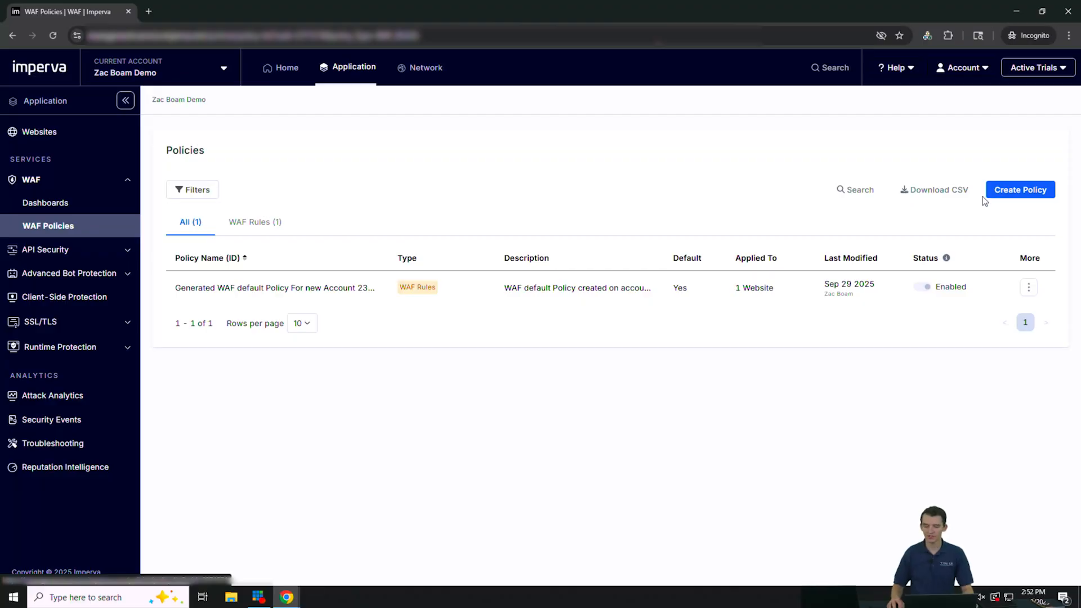
click(1022, 192)
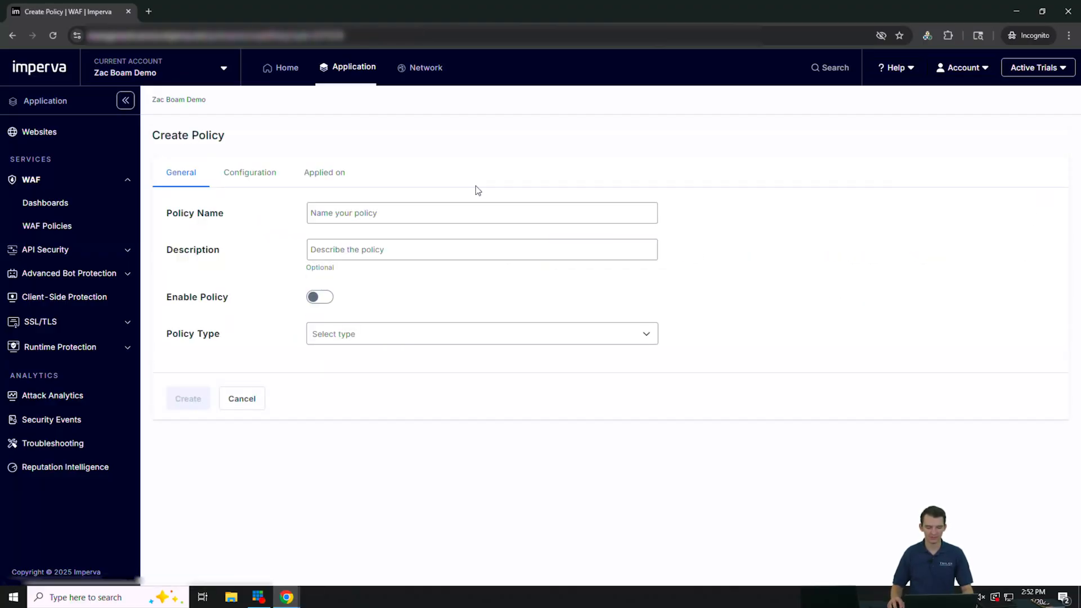
click(477, 210)
click(410, 243)
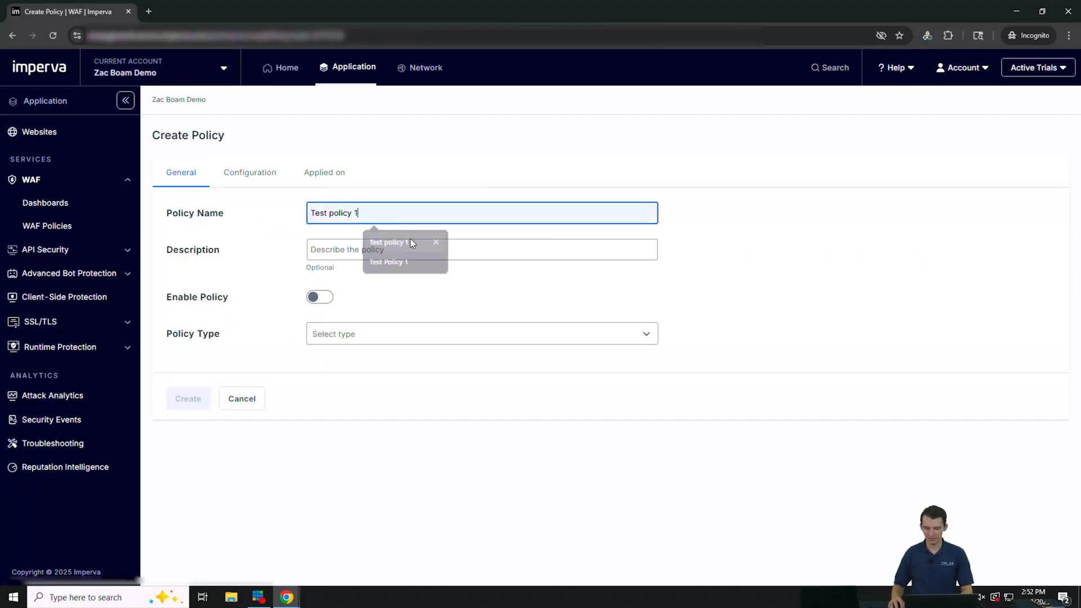
click(401, 248)
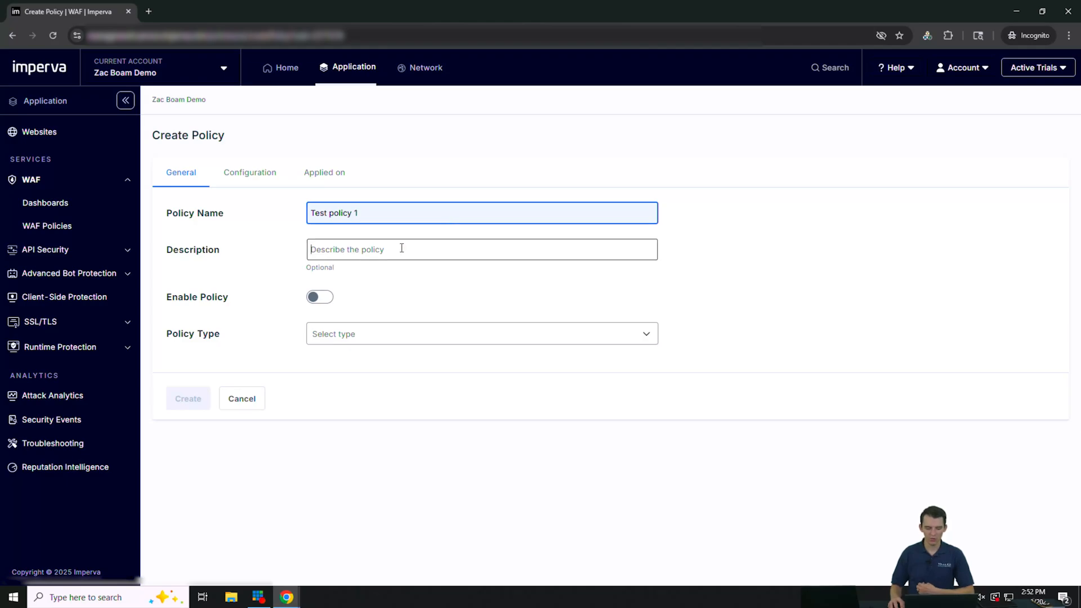
click(399, 245)
click(447, 244)
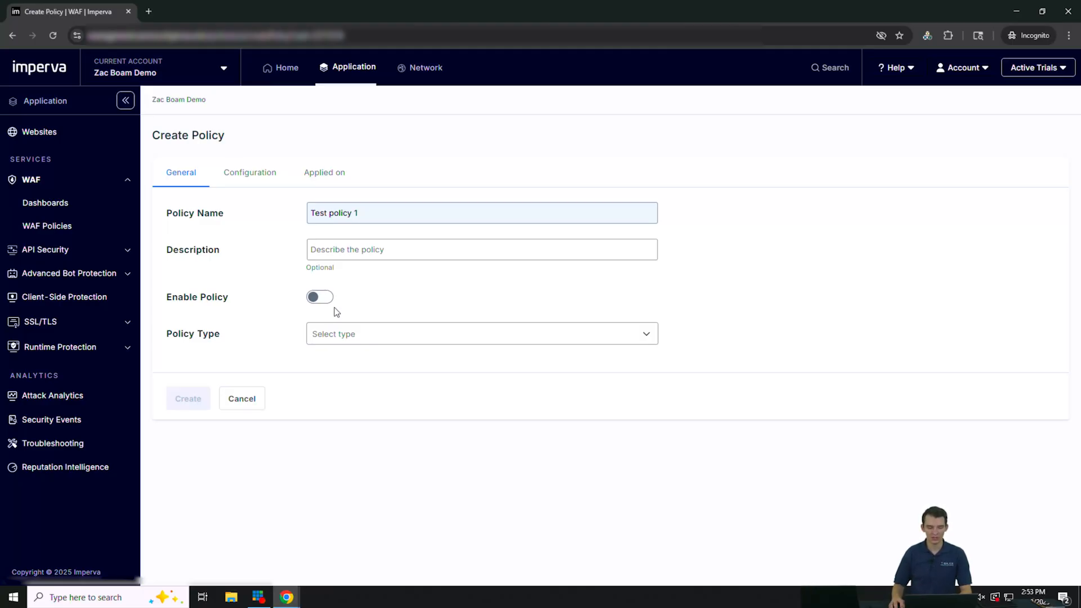
- Set the policy type to "ACL - Access control list" and create the policy
click(381, 338)
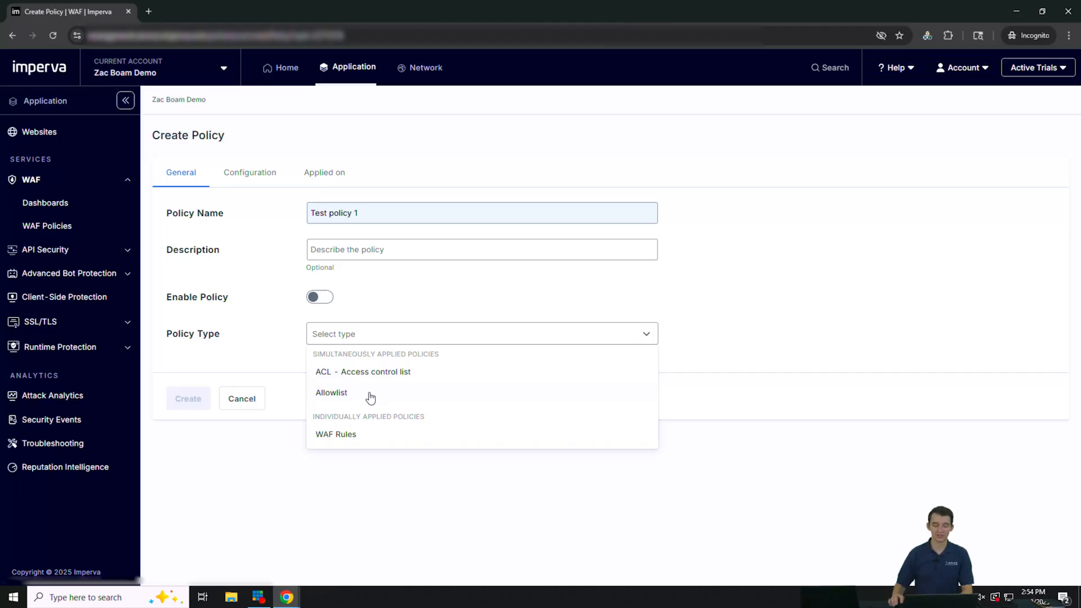
click(445, 373)
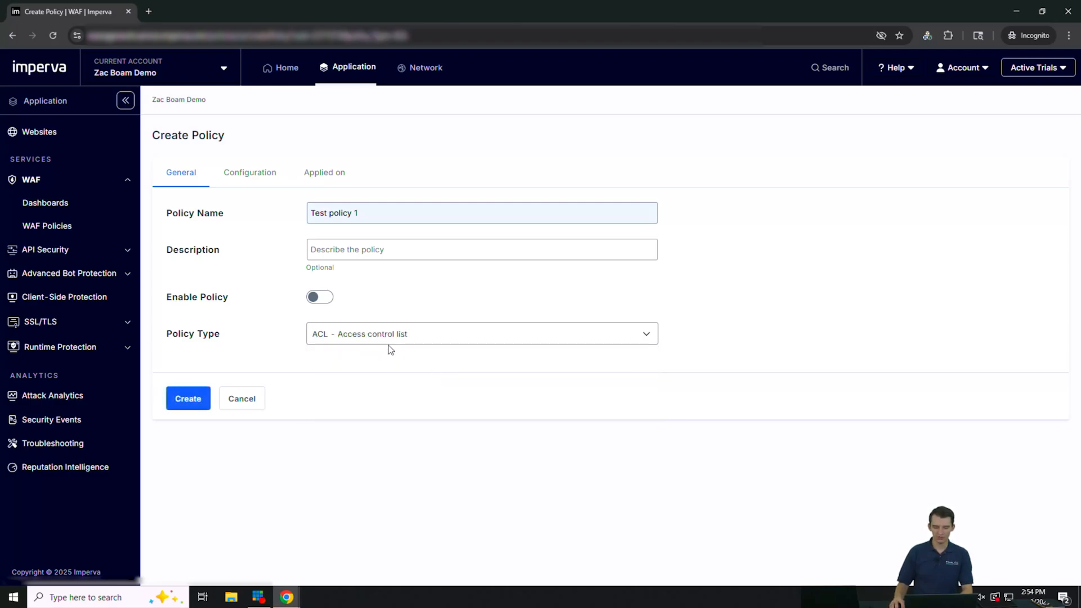
click(186, 393)
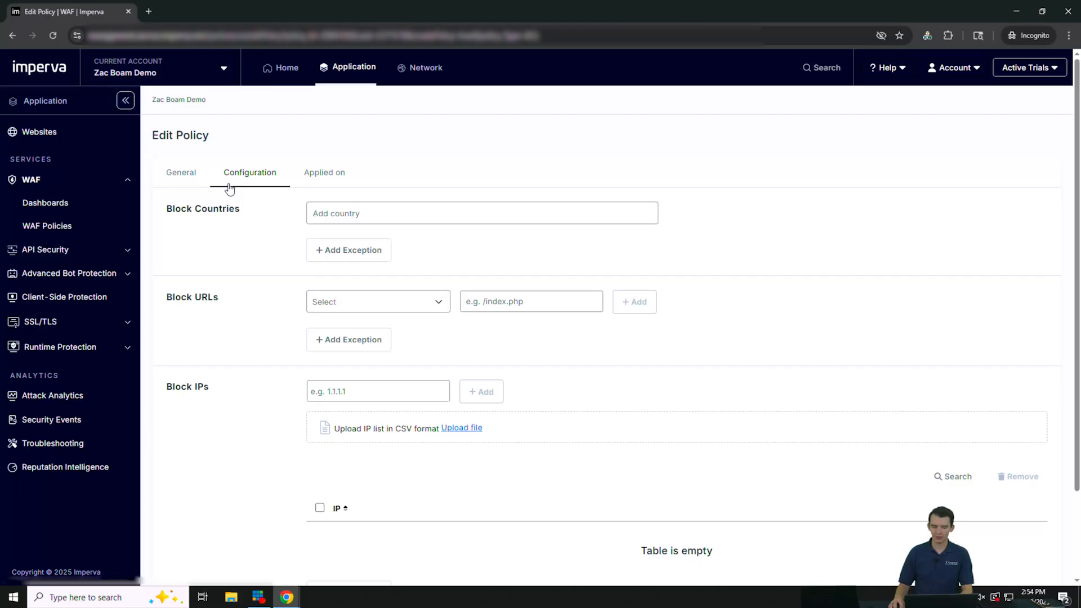
- Add South America and the African countries Botswana, Congo and Liberia to the blocked countries
scroll(256, 236, down, 1)
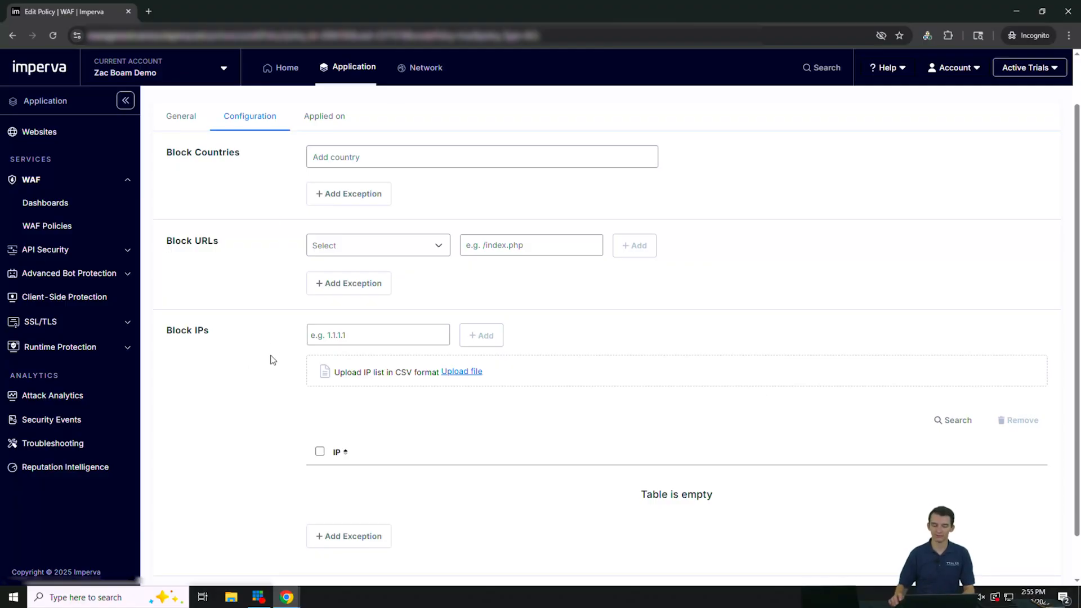
click(393, 160)
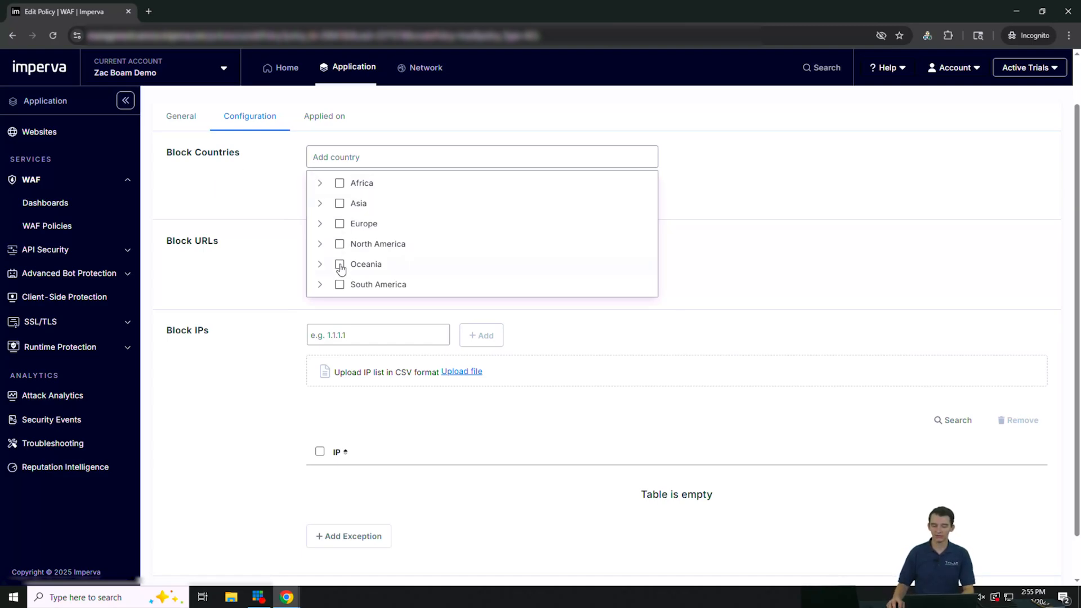
click(339, 286)
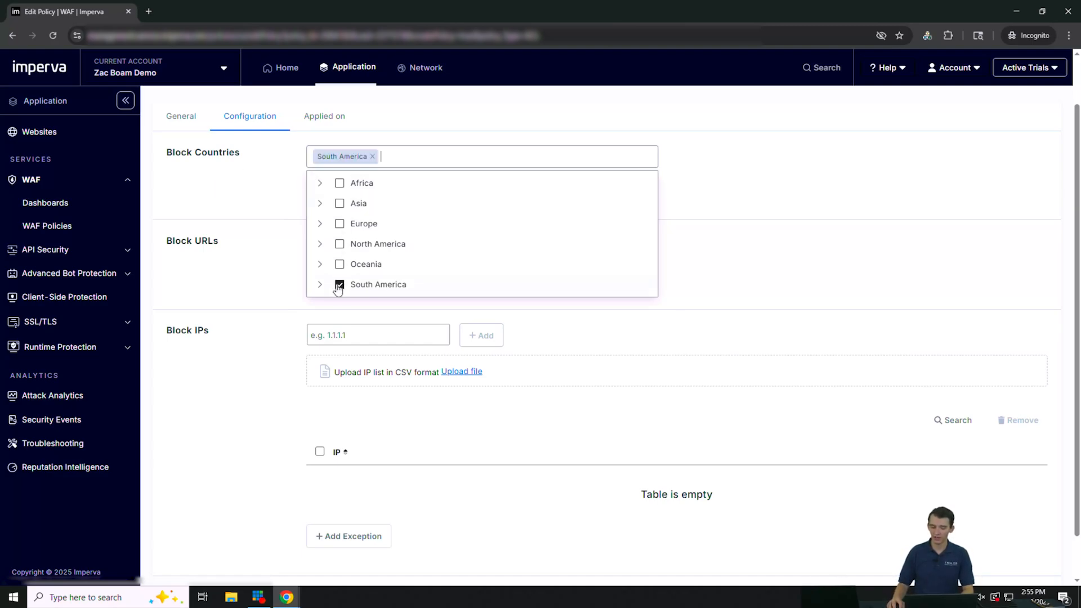
click(318, 186)
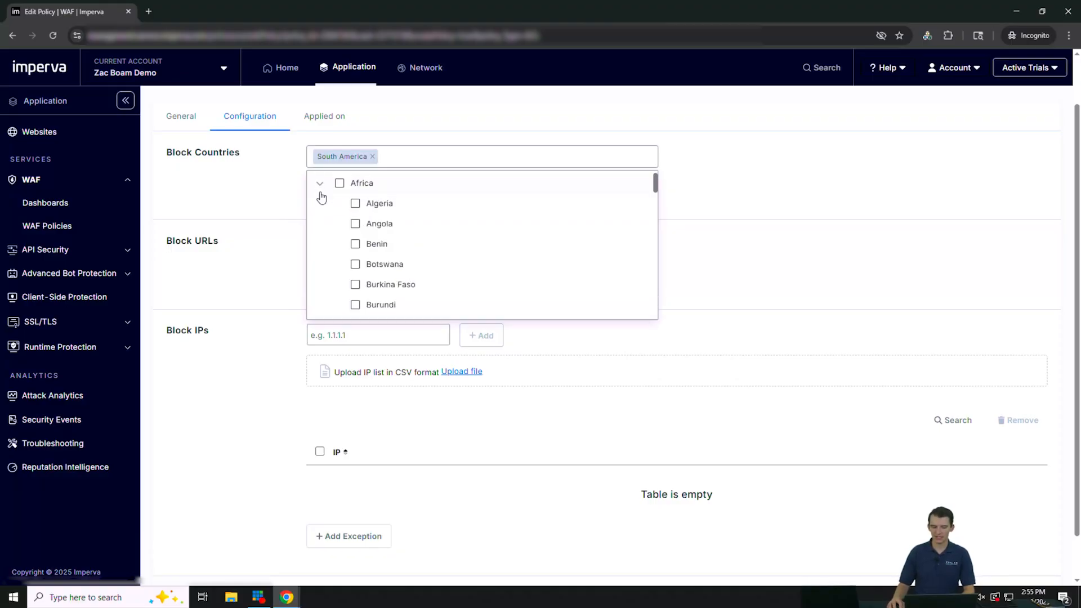
click(355, 265)
scroll(355, 261, down, 3)
click(355, 259)
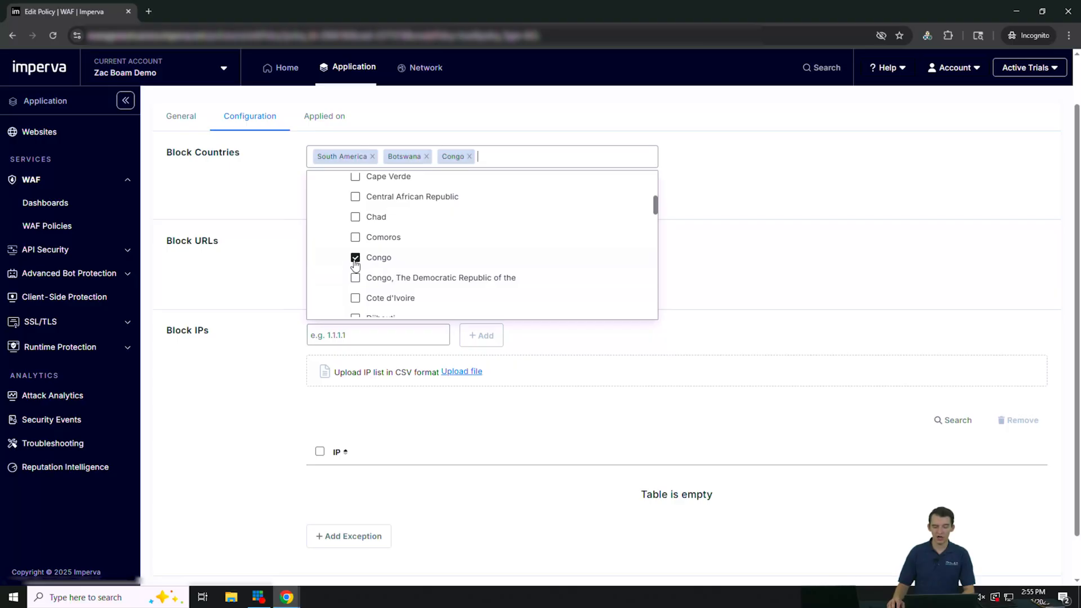
scroll(356, 261, down, 5)
click(371, 280)
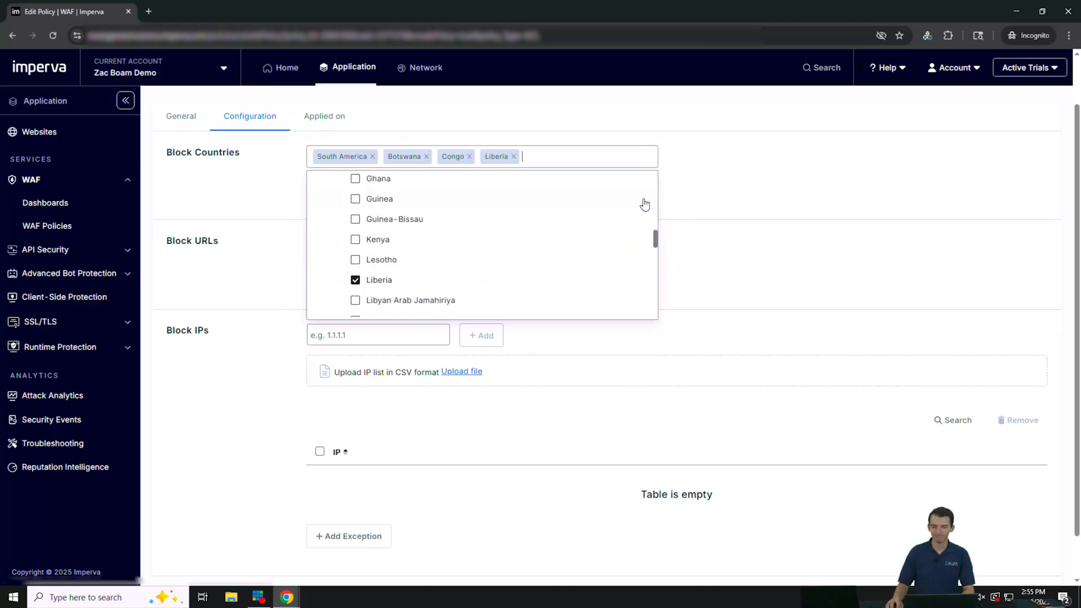
click(733, 188)
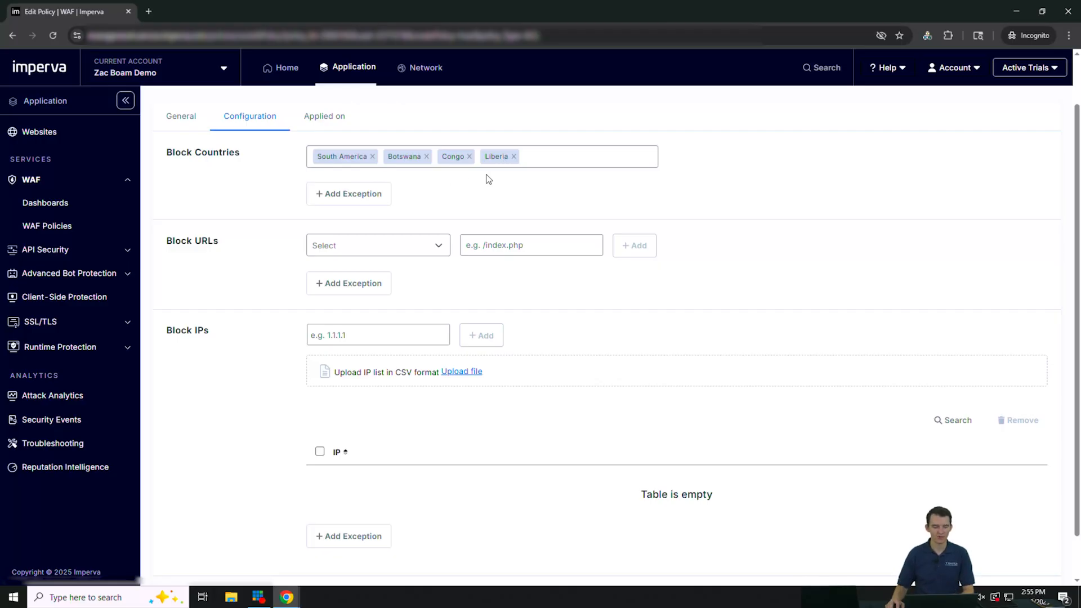
- Remove Liberia, Congo, Botswana and South America from the blocked countries
click(513, 157)
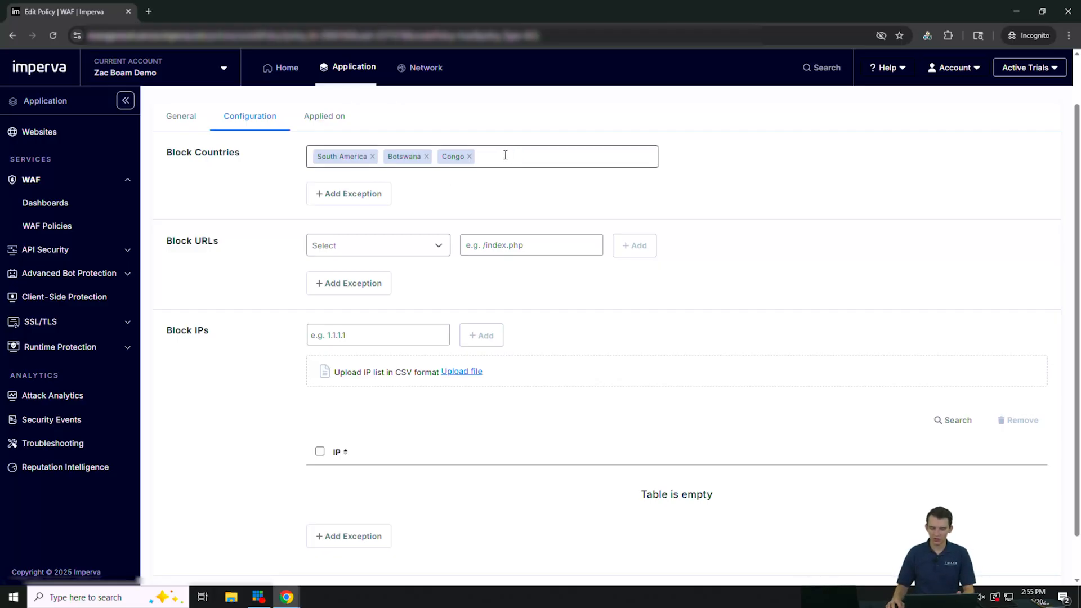
click(470, 157)
click(427, 156)
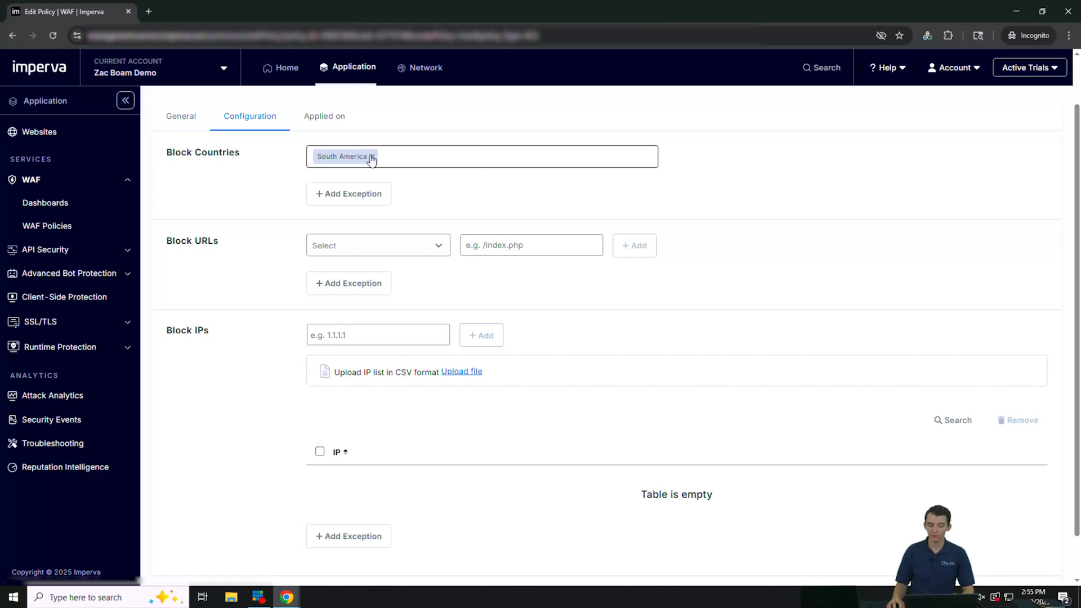
click(372, 157)
- Add a blocked URL condition to the policy using "URL contains" with the value /admin
click(424, 245)
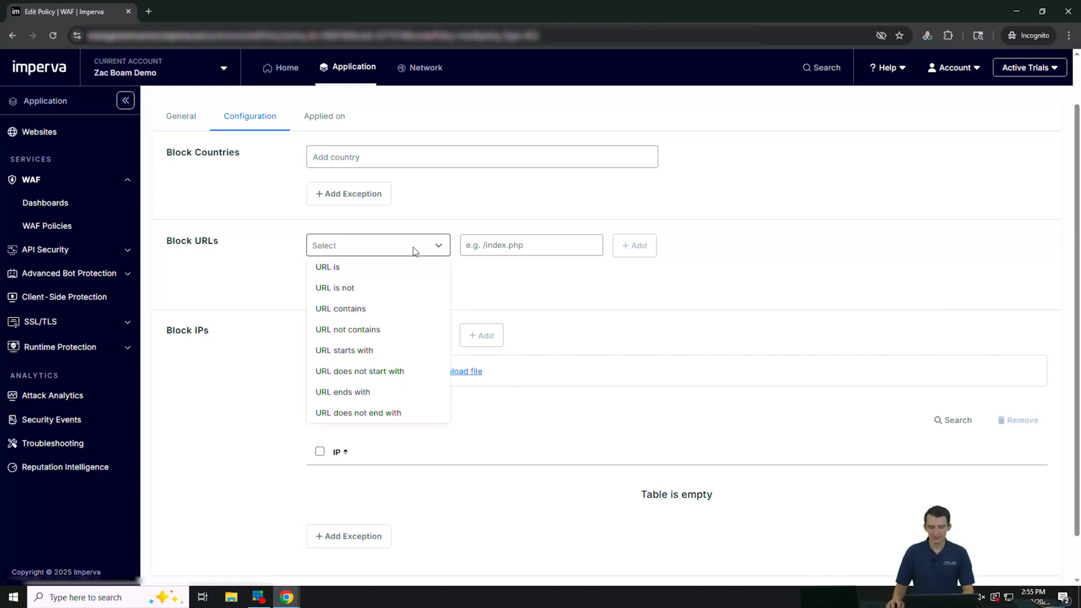
click(379, 309)
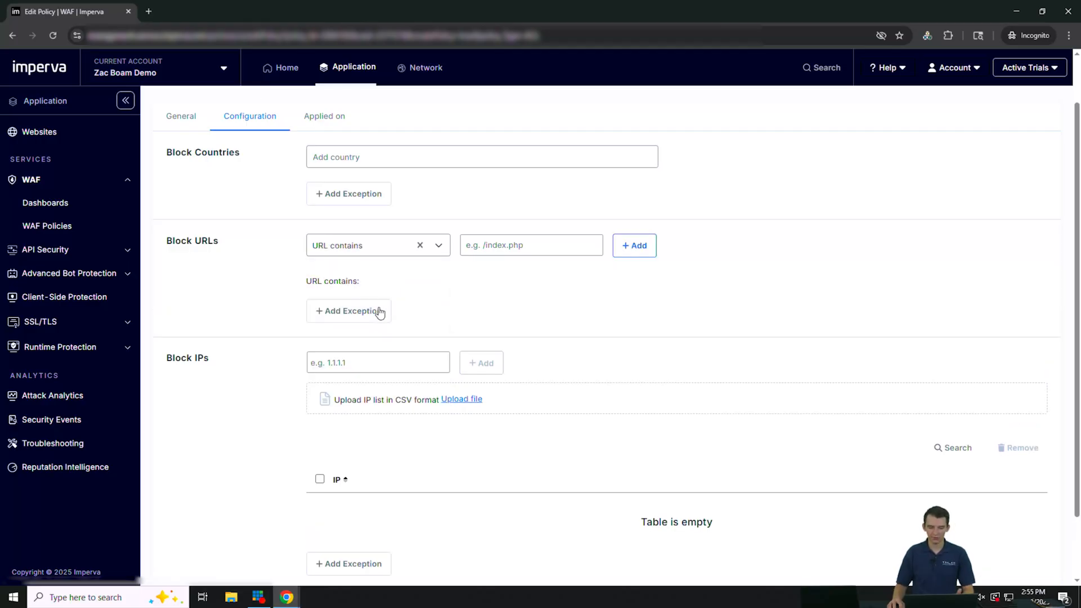
click(531, 245)
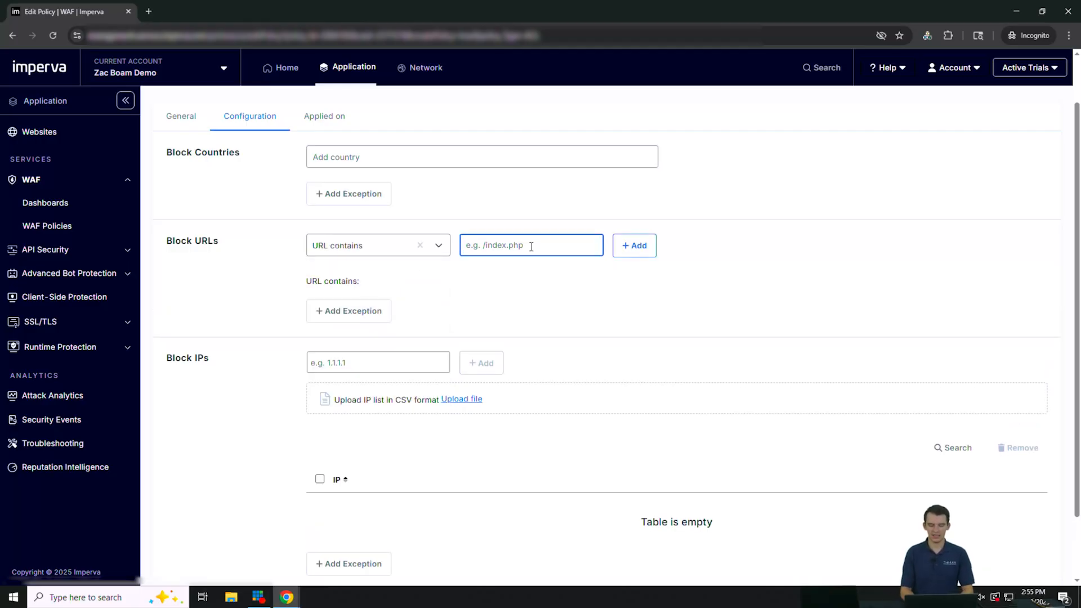
text(/adim)
key(BackSpace)
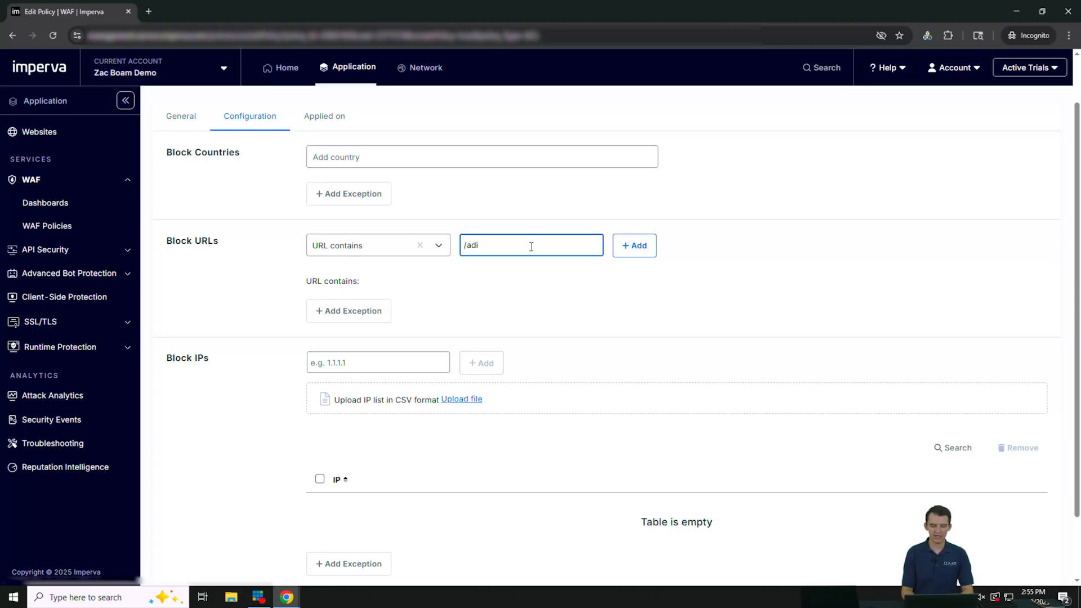
text(m)
key(BackSpace)
key(BackSpace)
text(min)
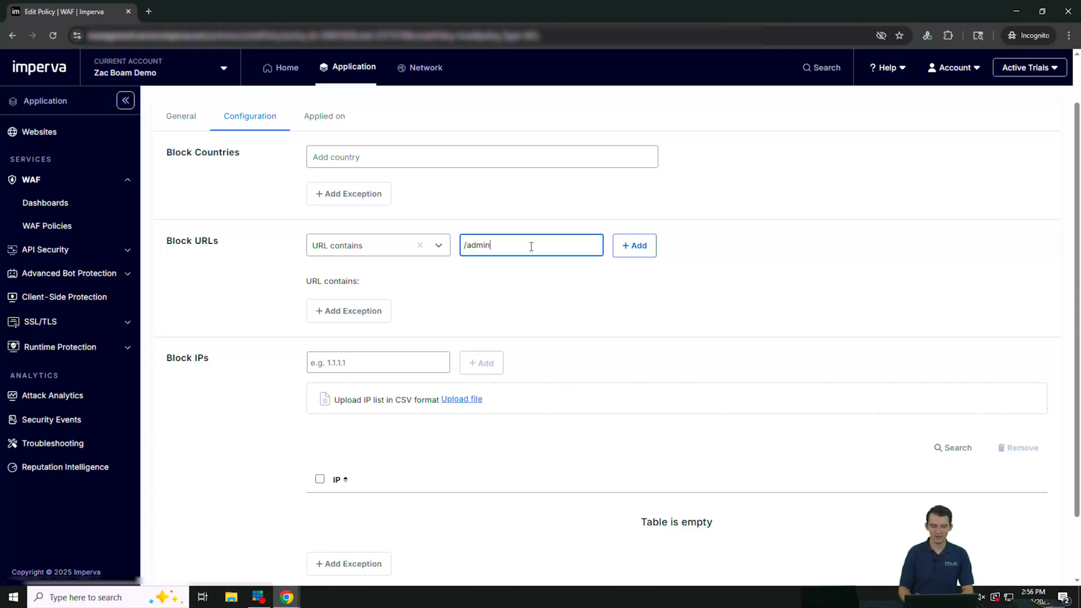
click(639, 245)
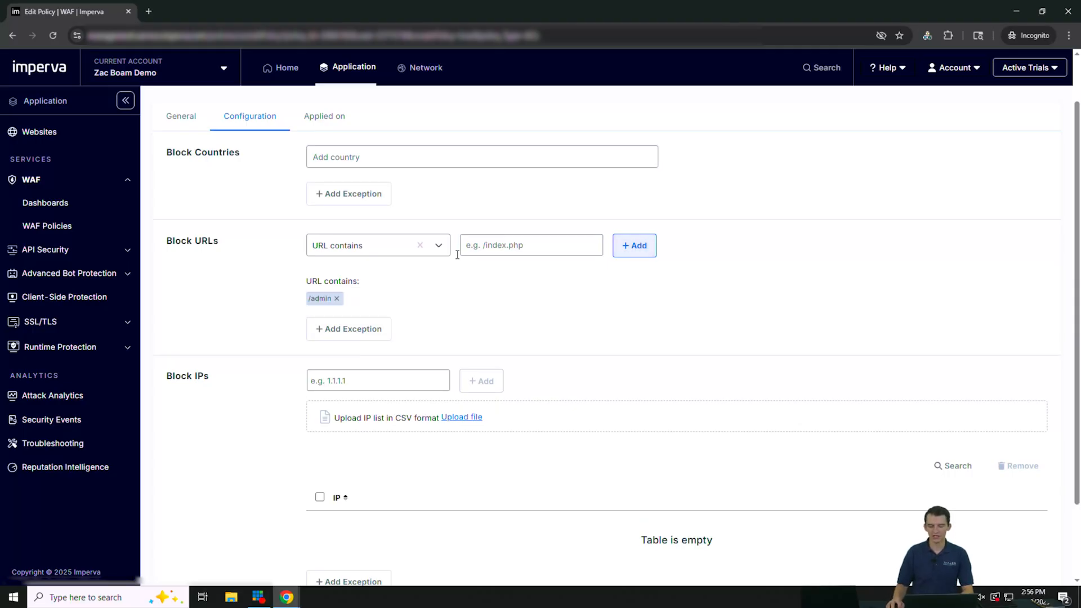
triple_click(338, 294)
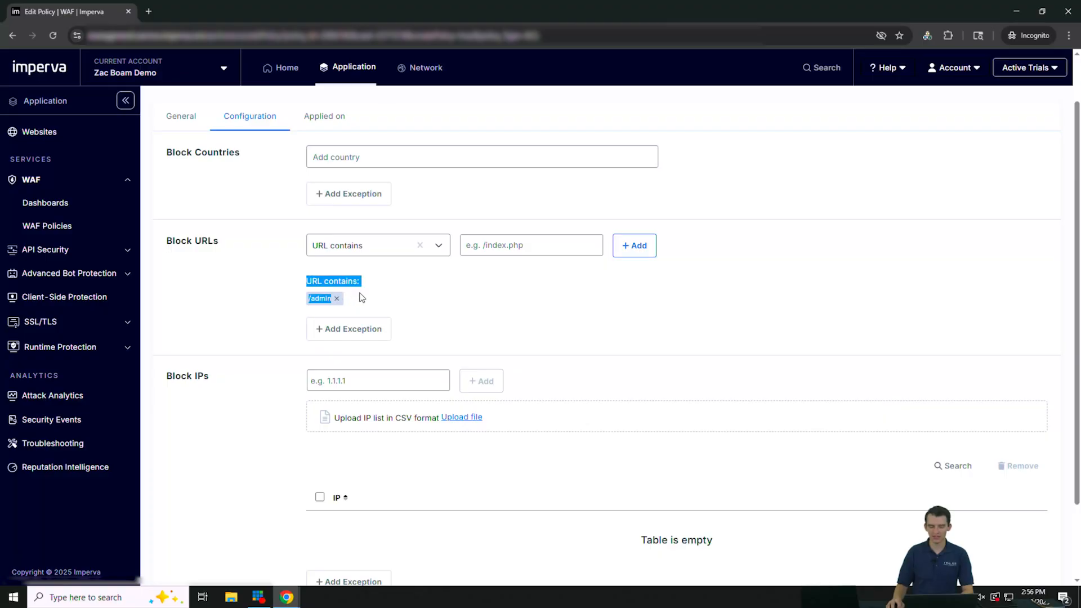
- Remove the /admin value from the blocked URLs of the policy
click(405, 299)
scroll(408, 299, down, 1)
scroll(409, 299, down, 1)
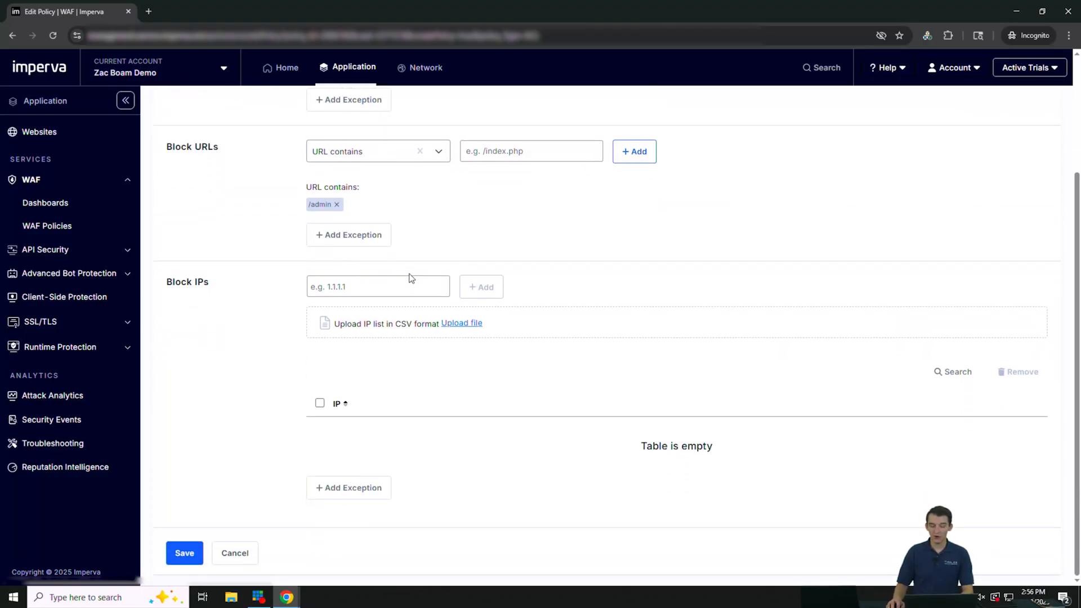
scroll(431, 247, up, 1)
scroll(433, 249, up, 1)
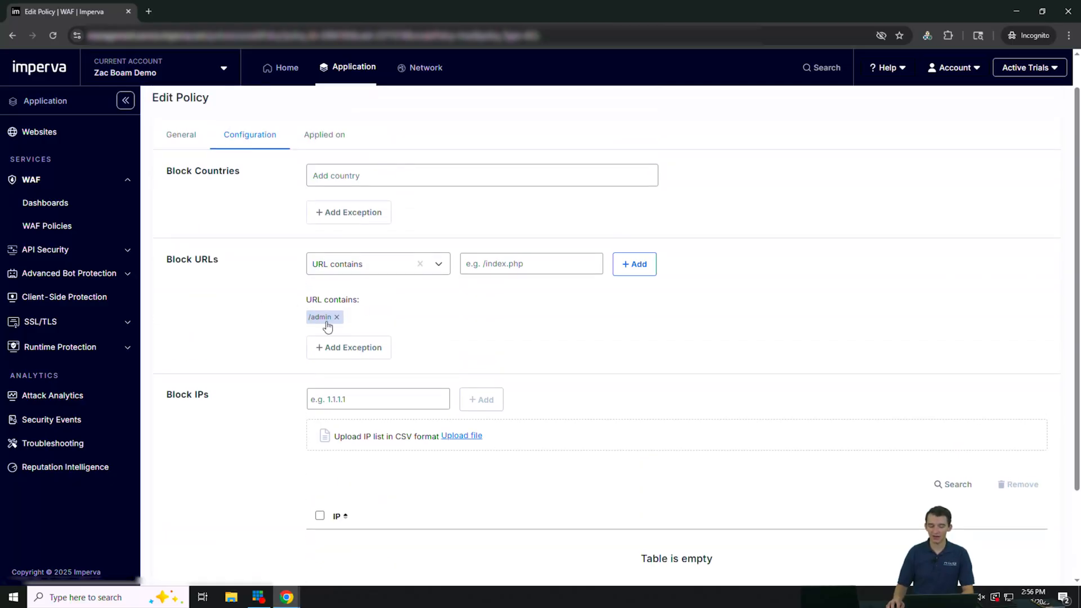
scroll(339, 322, up, 1)
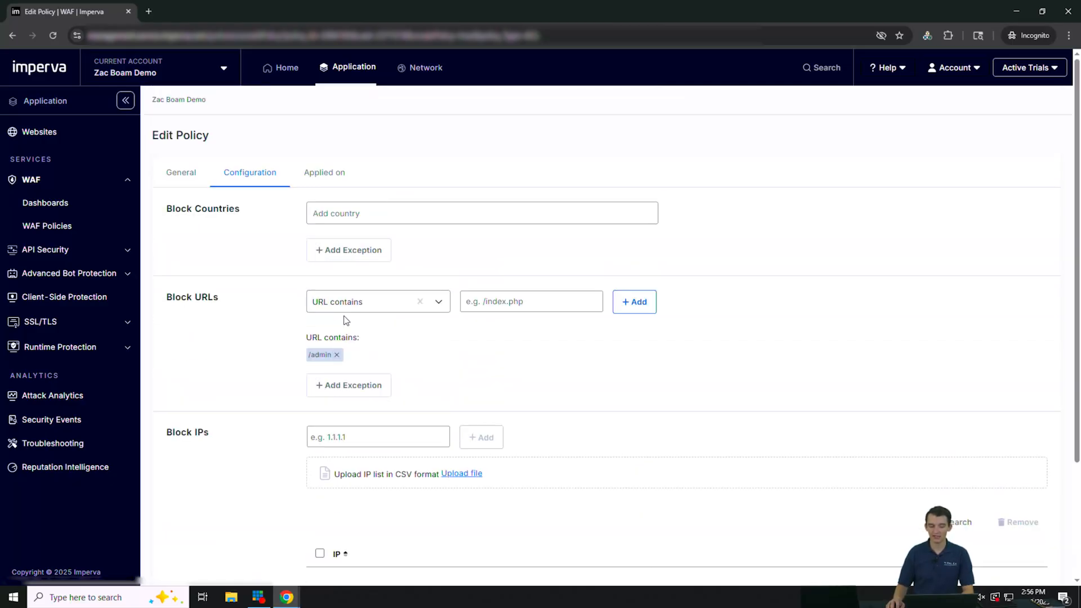
click(340, 354)
click(354, 418)
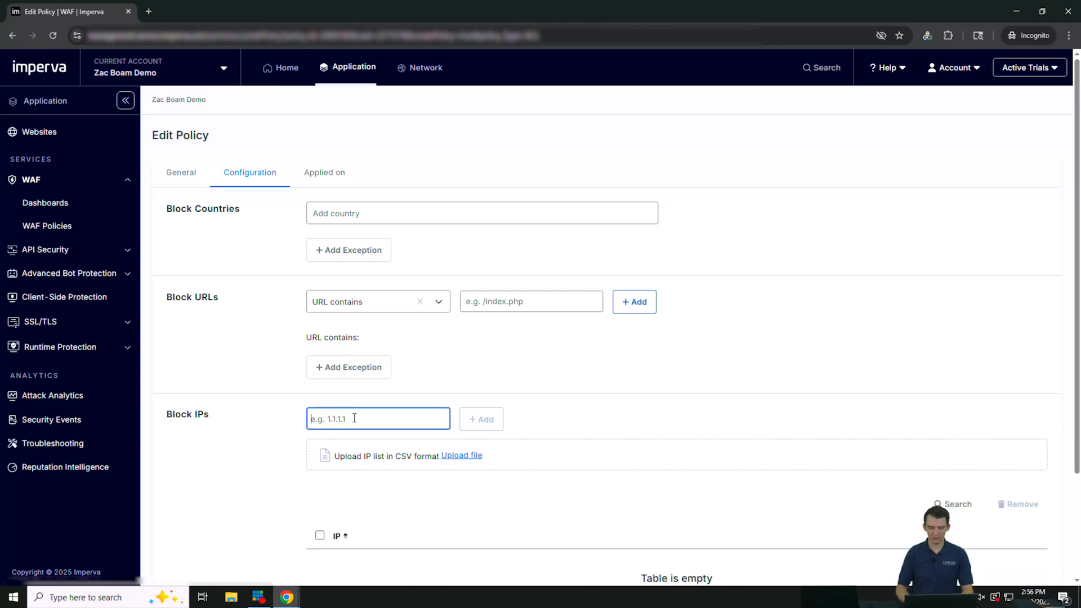
text(1.1)
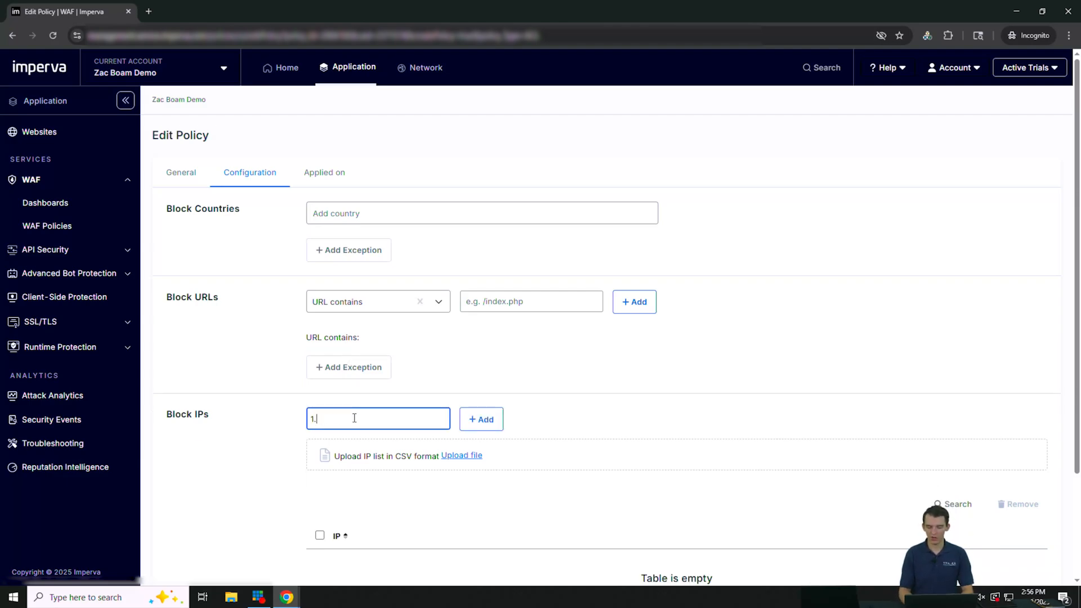
text(.1.1)
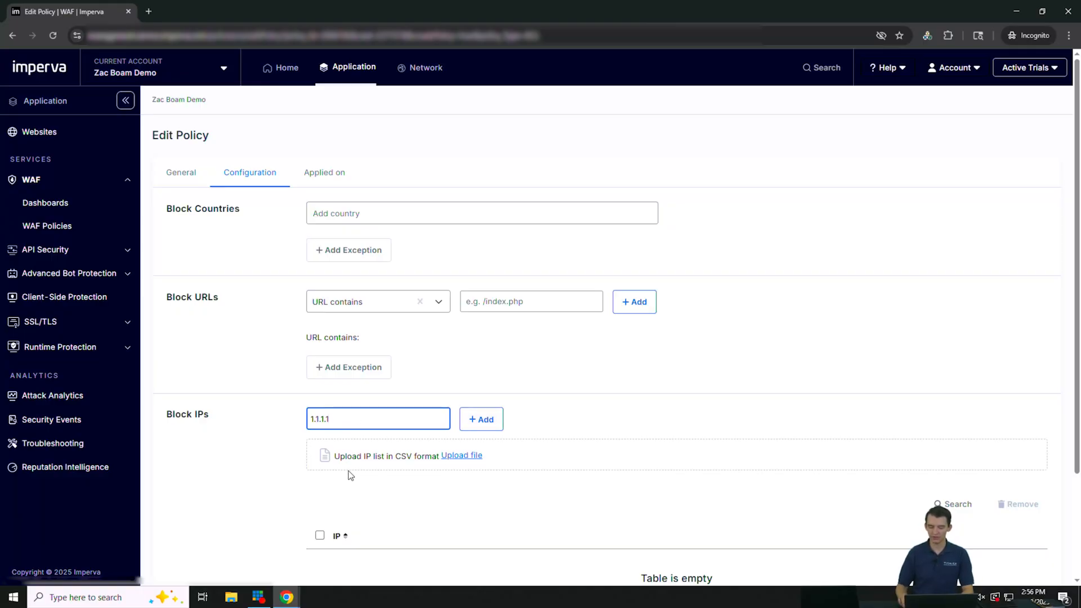
key(BackSpace)
key(BackSpace)
key(BackSpace)
key(BackSpace)
key(BackSpace)
key(BackSpace)
key(BackSpace)
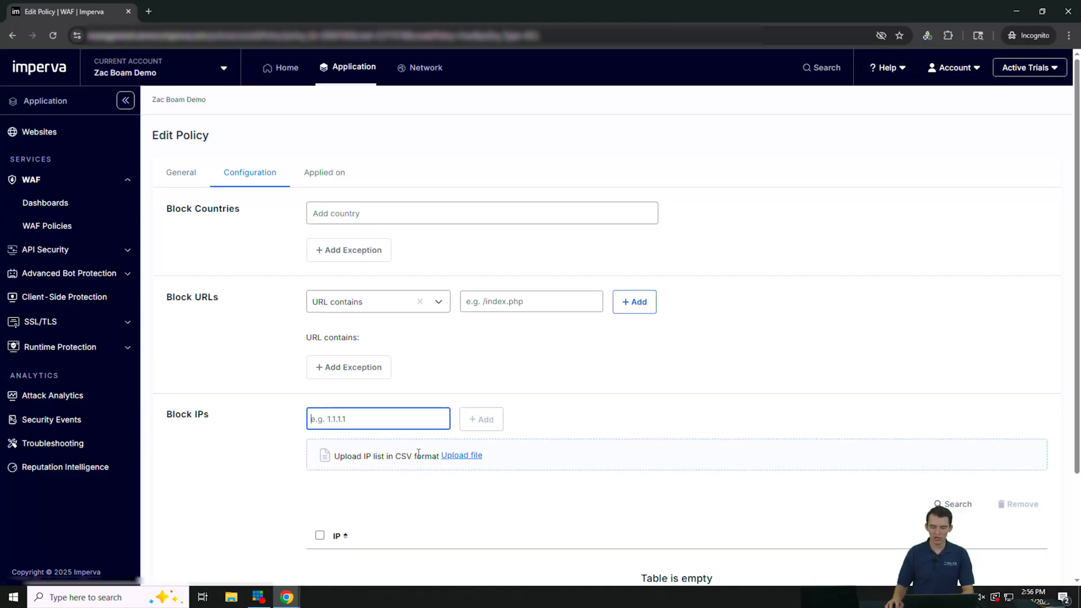
click(539, 409)
- Add Liberia, Ghana, Congo and the whole of South America to the policy's blocked countries
scroll(416, 414, down, 1)
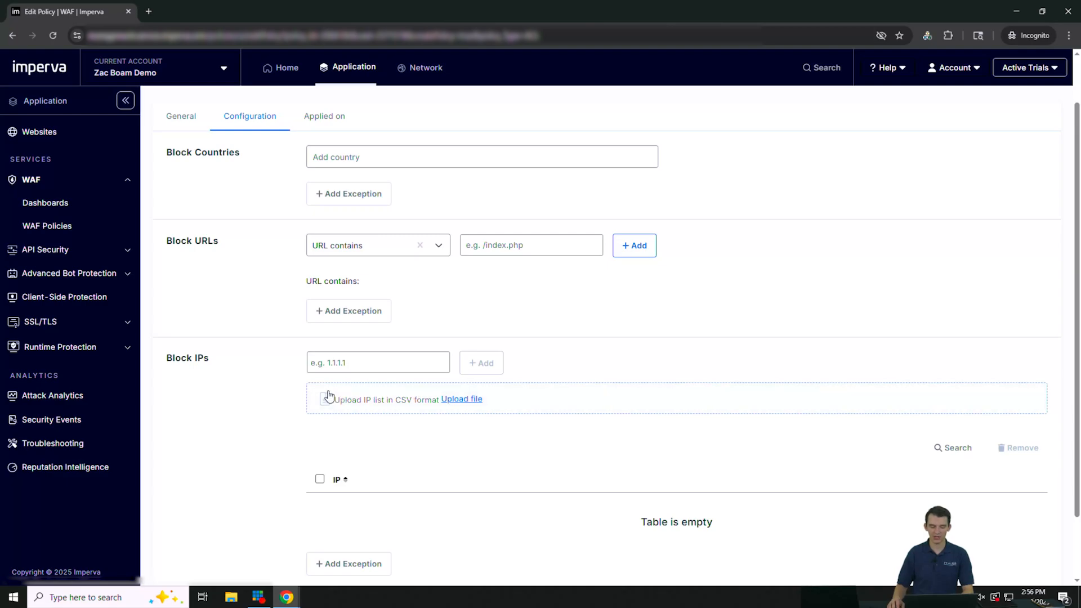
scroll(340, 412, down, 1)
scroll(346, 425, up, 3)
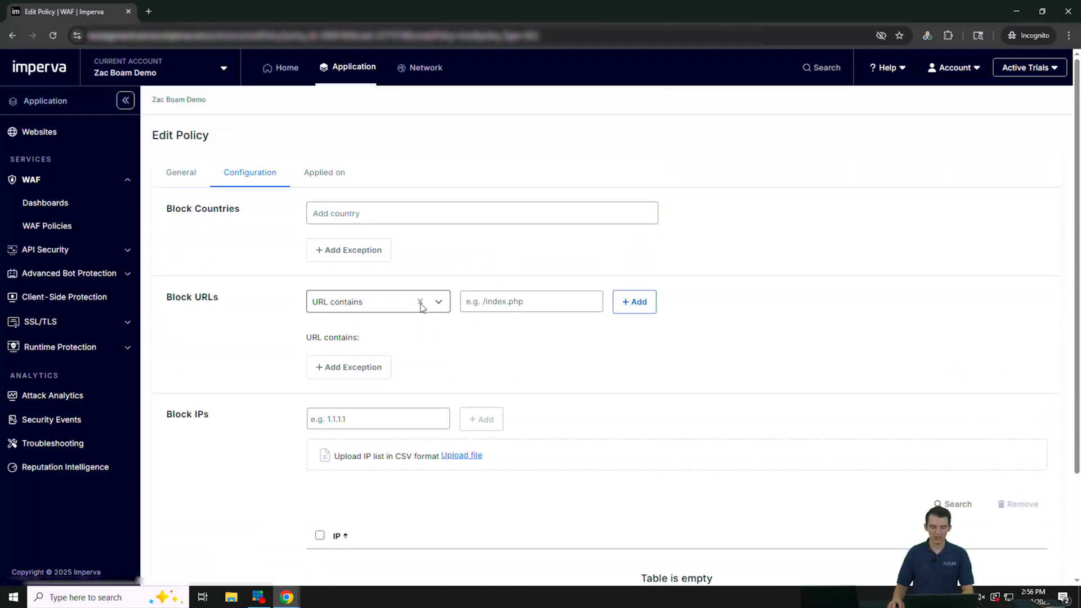
click(446, 214)
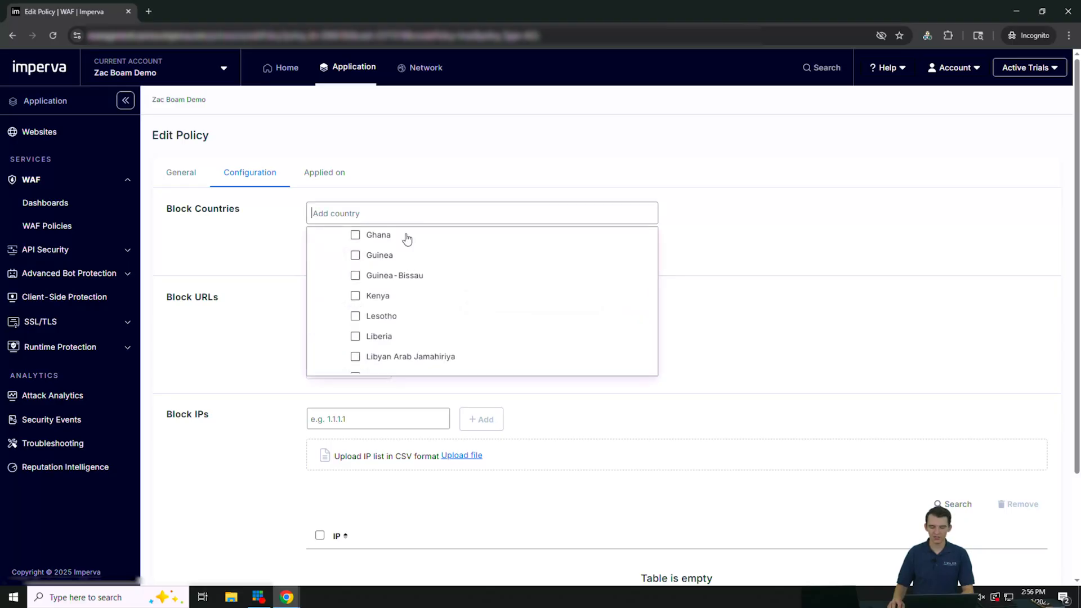
click(356, 335)
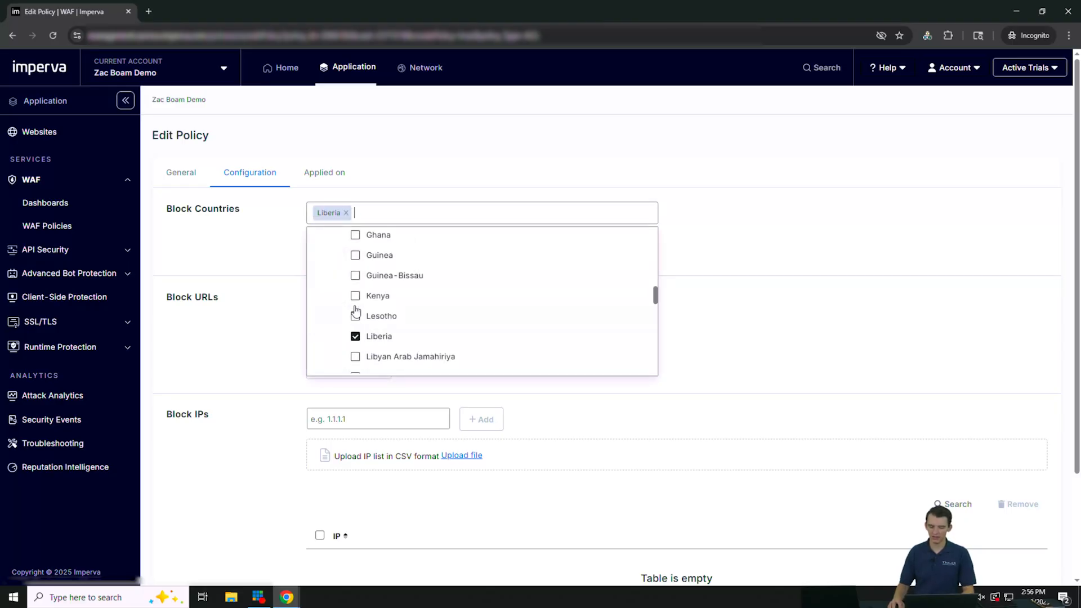
click(355, 238)
scroll(355, 239, up, 4)
click(365, 263)
scroll(366, 270, up, 4)
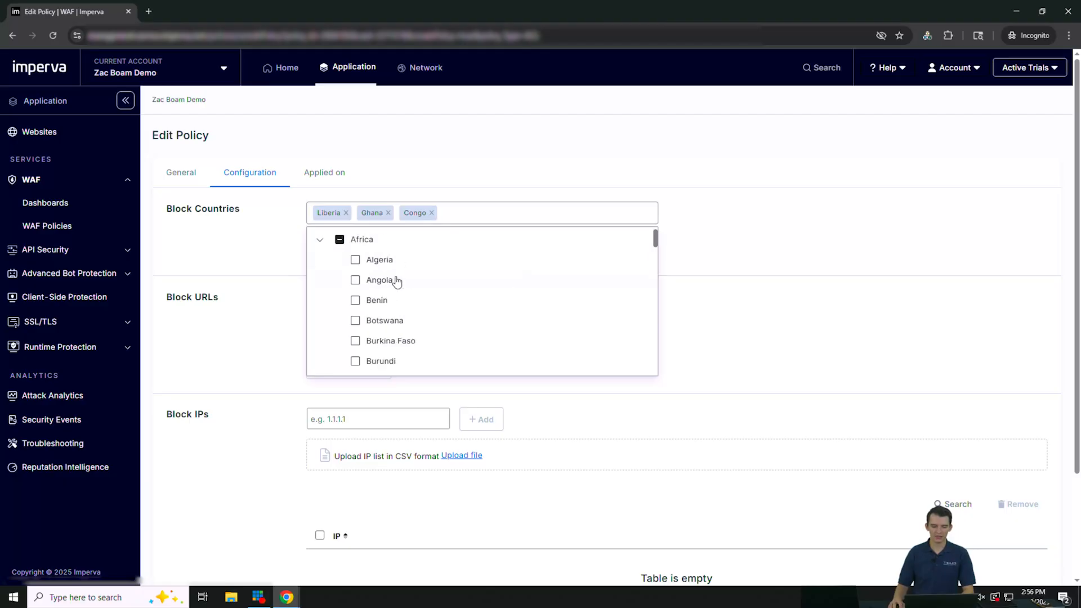
click(321, 239)
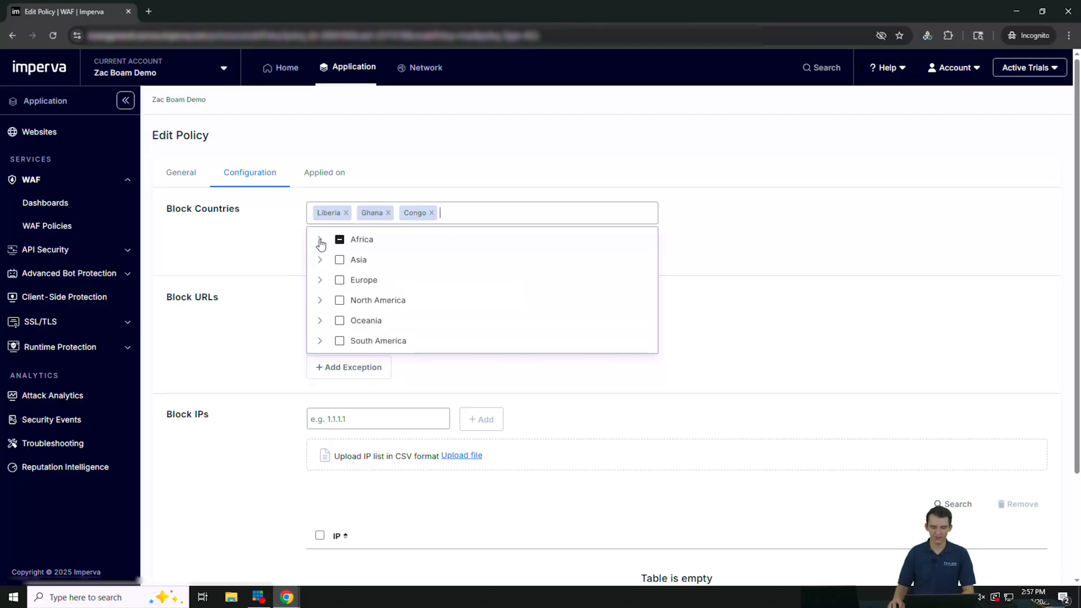
click(340, 334)
click(853, 213)
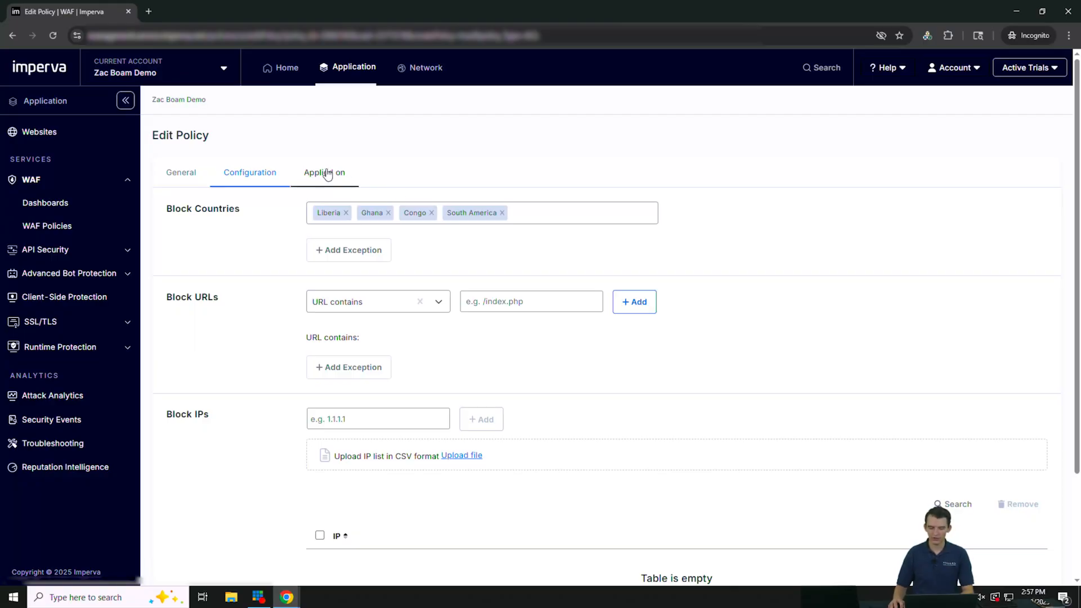
- Apply the policy to the website zacsflyshop.com and save the policy
scroll(326, 172, down, 3)
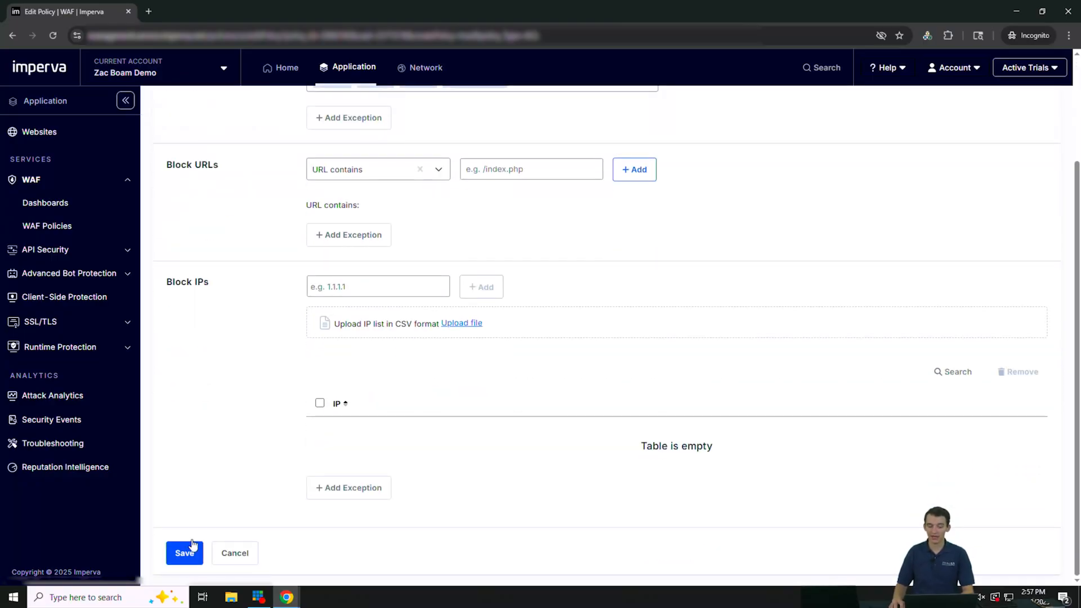
scroll(304, 315, up, 3)
click(324, 190)
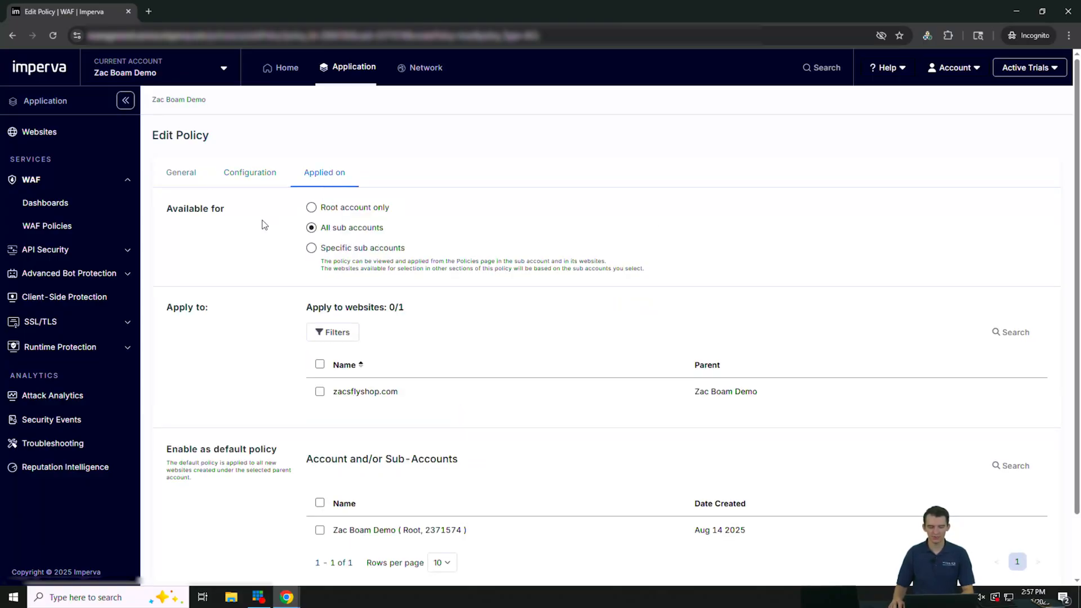
scroll(263, 229, down, 1)
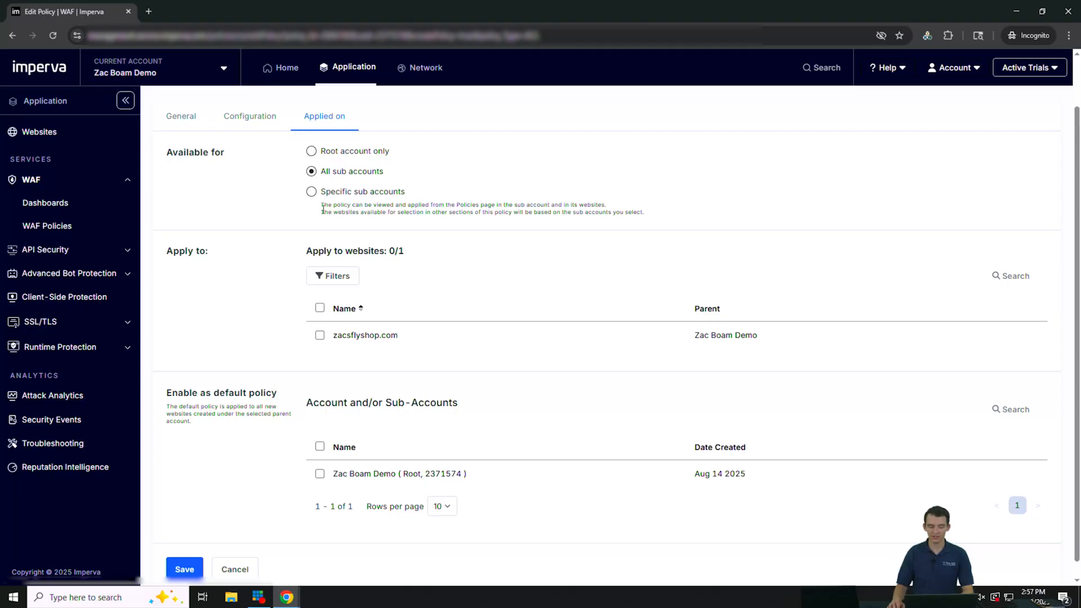
scroll(310, 220, down, 1)
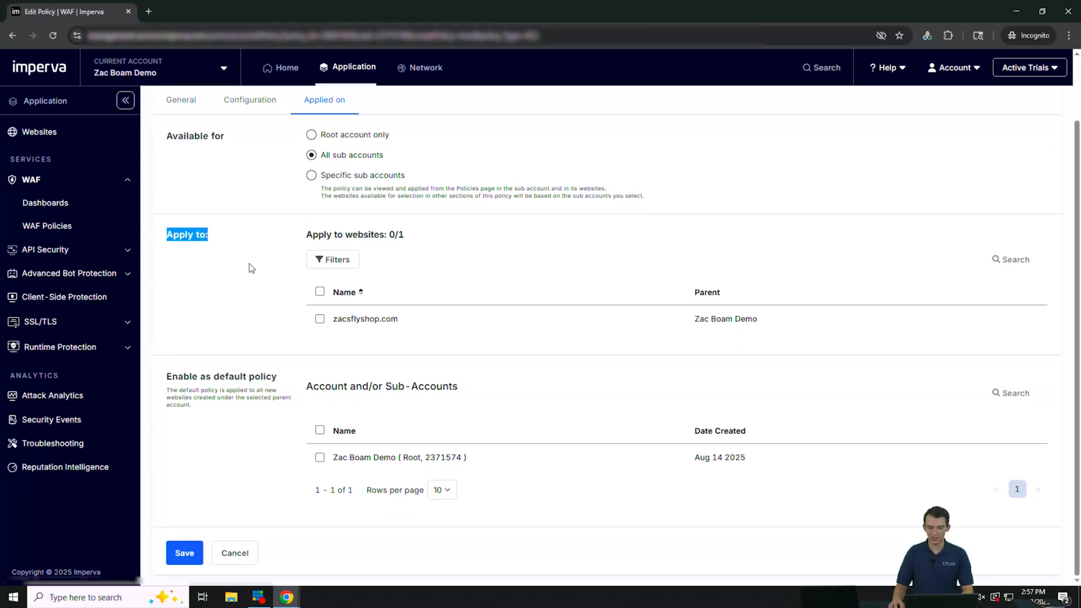
click(322, 331)
click(321, 327)
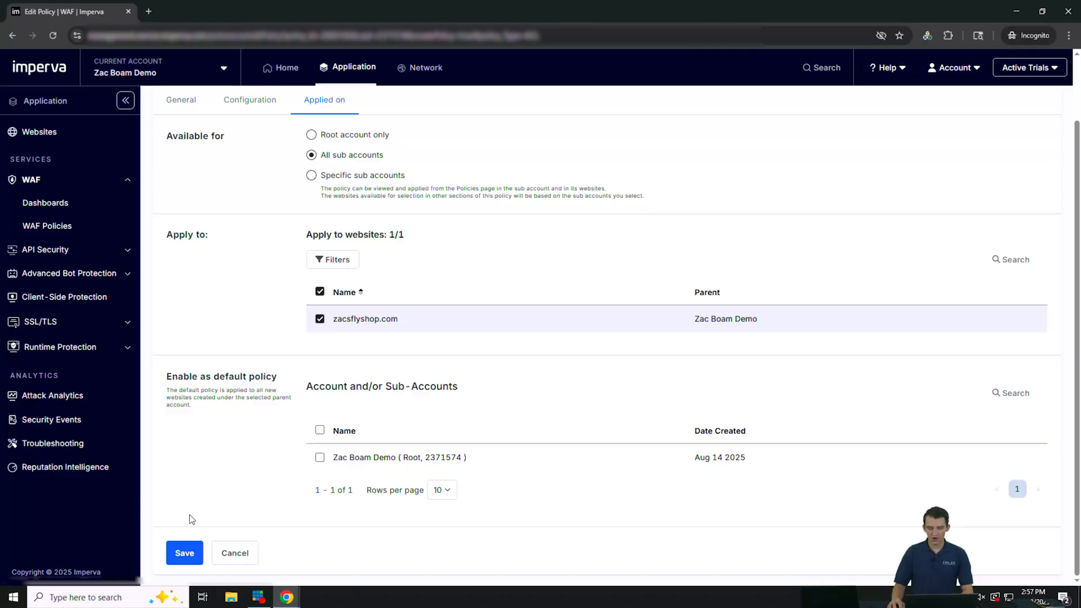
click(193, 551)
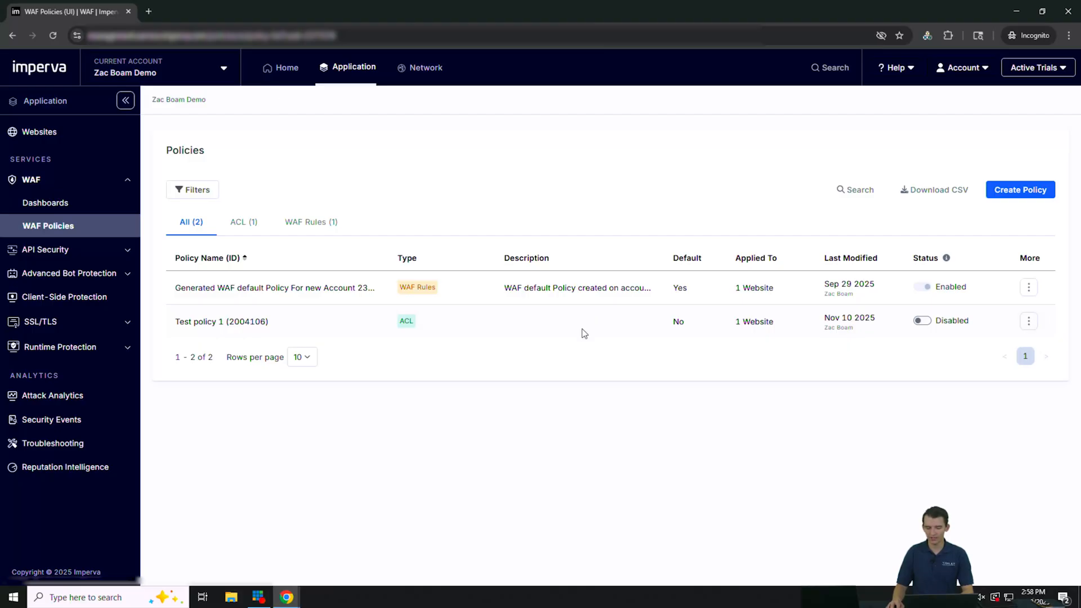
- Examine the default setting, blocked countries and assigned websites of Test policy 1, and leave it without saving
double_click(679, 322)
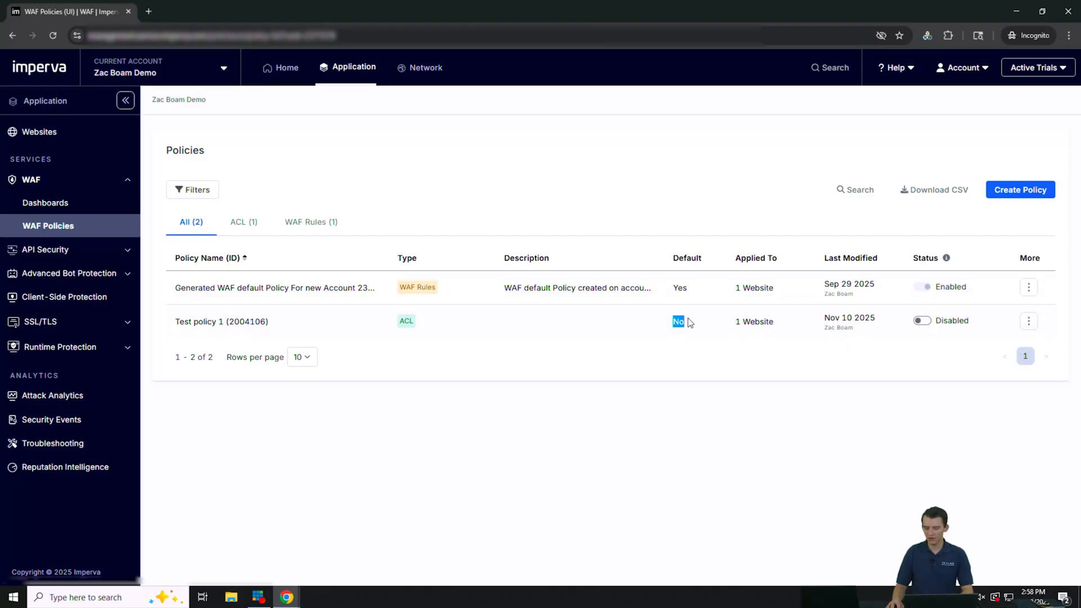
click(690, 322)
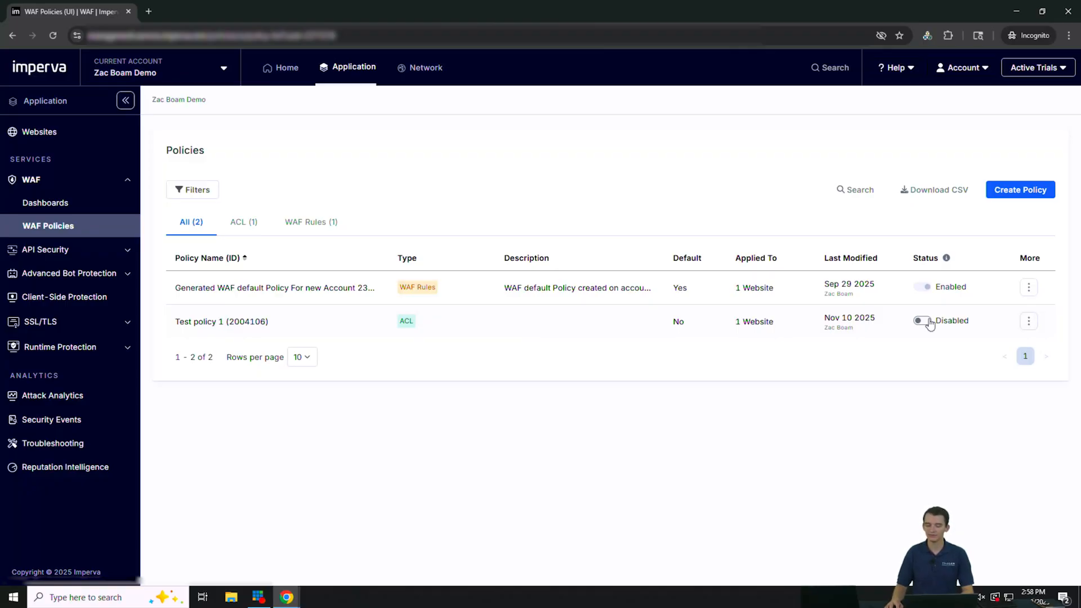
click(271, 329)
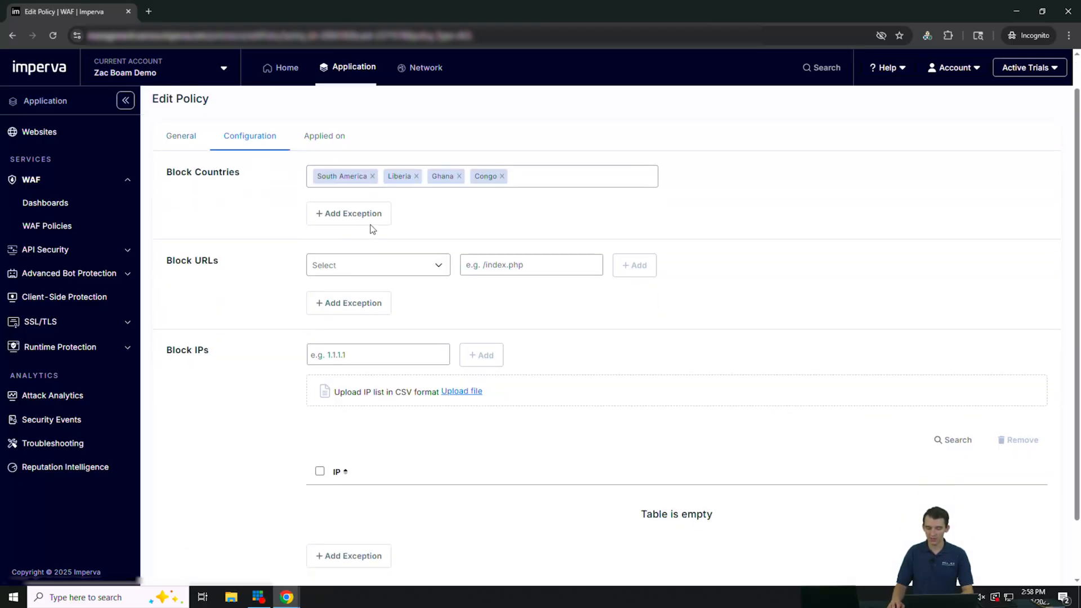
scroll(371, 230, down, 1)
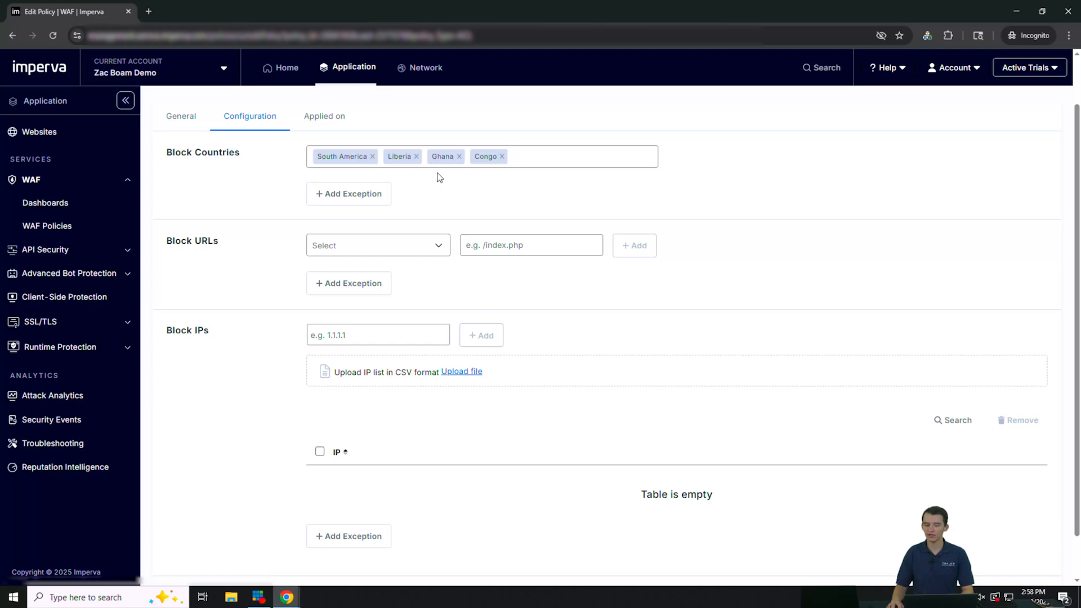
scroll(458, 202, down, 1)
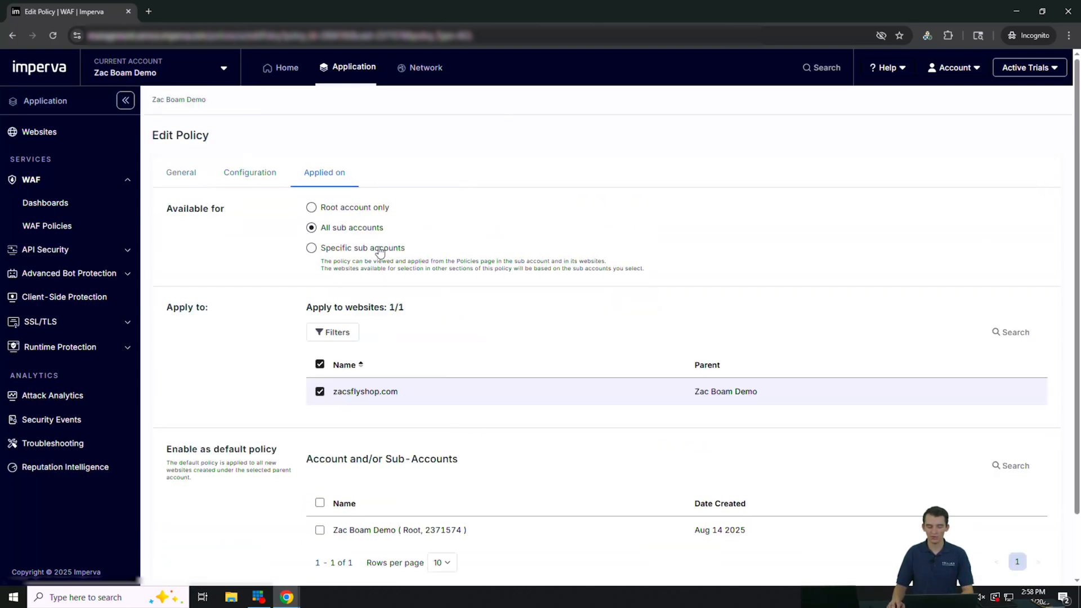
scroll(386, 251, down, 2)
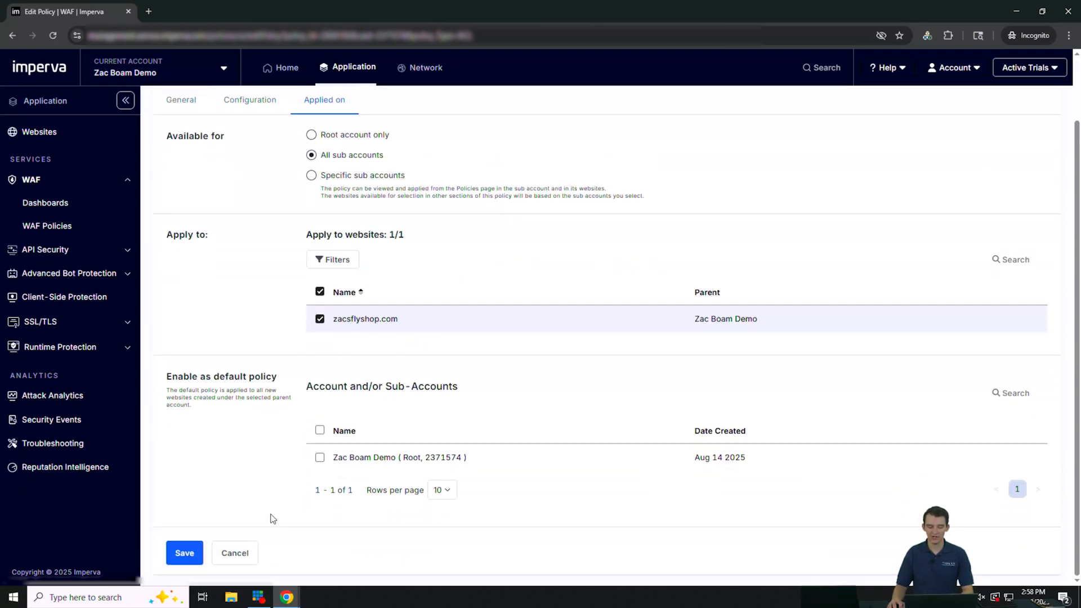
click(242, 555)
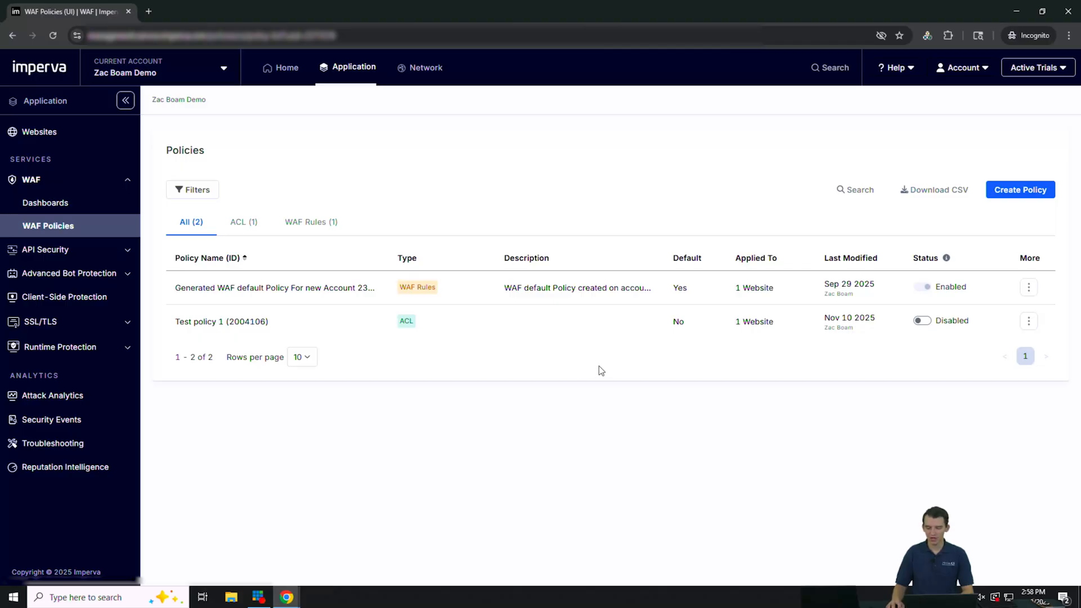
- Enable the ACL policy Test policy 1 and disable it again, confirming both changes
click(922, 321)
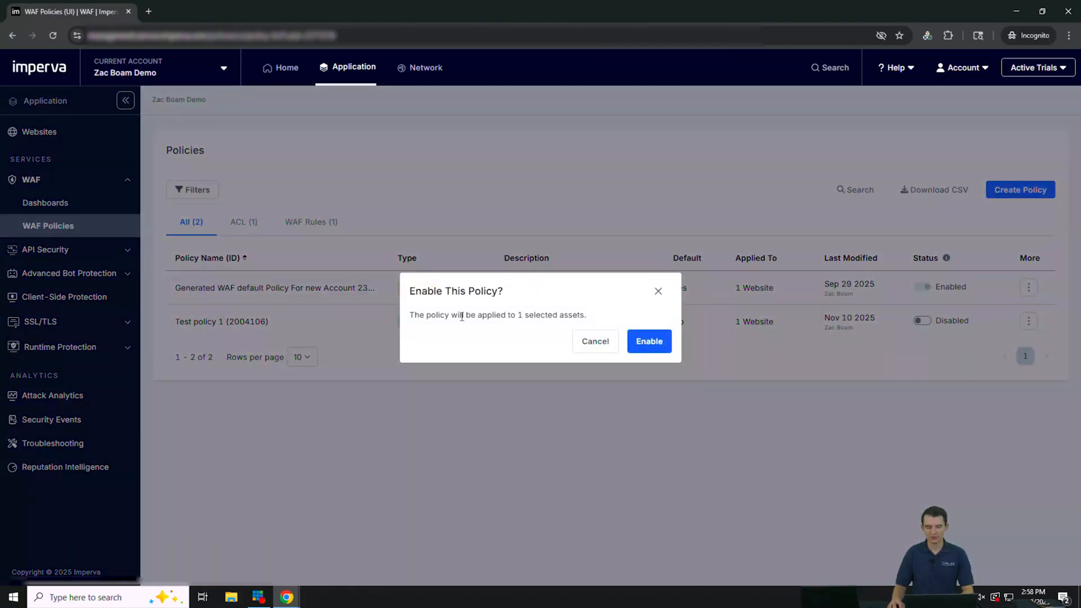
click(644, 344)
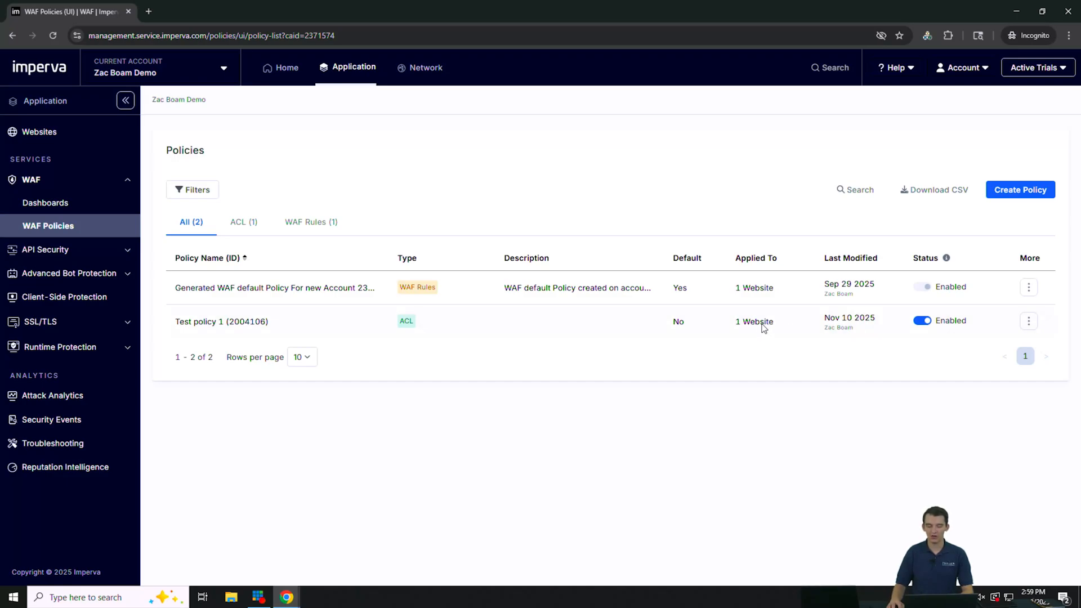
click(924, 320)
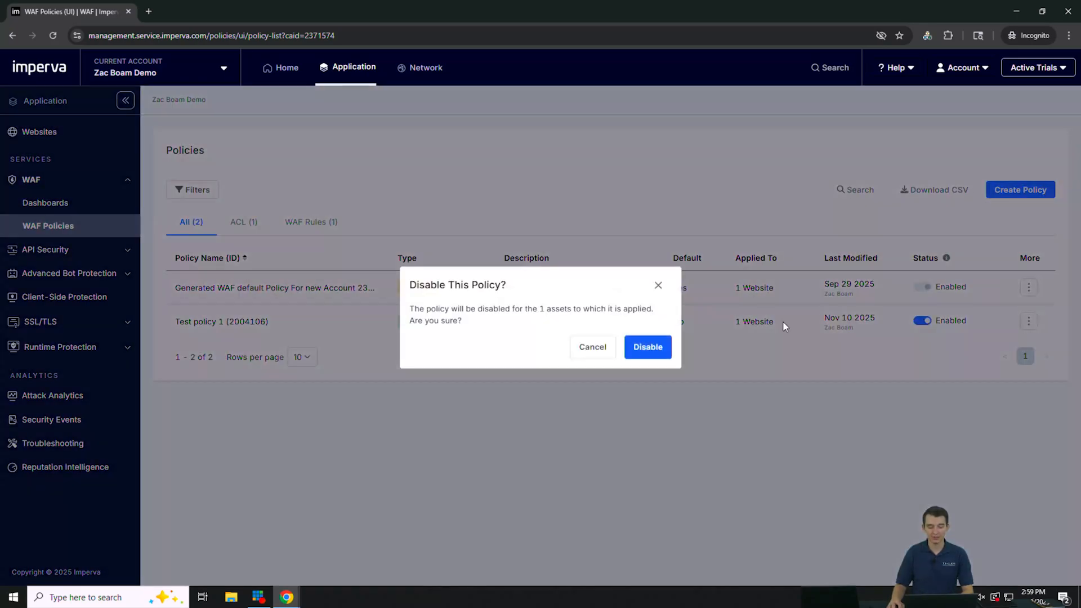
click(655, 344)
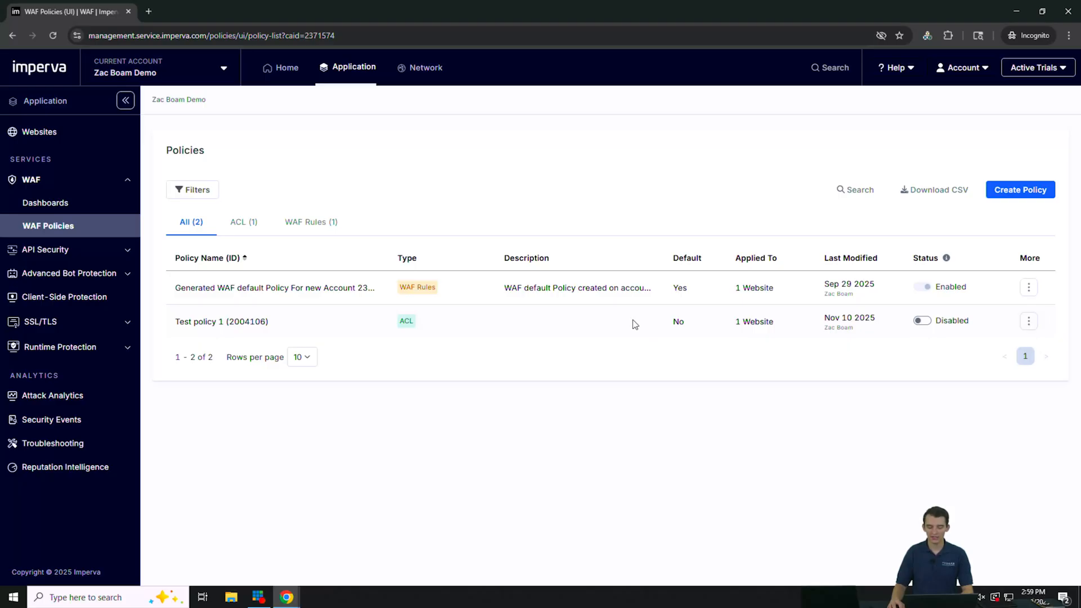
- Reopen Test policy 1, check its blocked countries and assigned websites, and save it
double_click(594, 320)
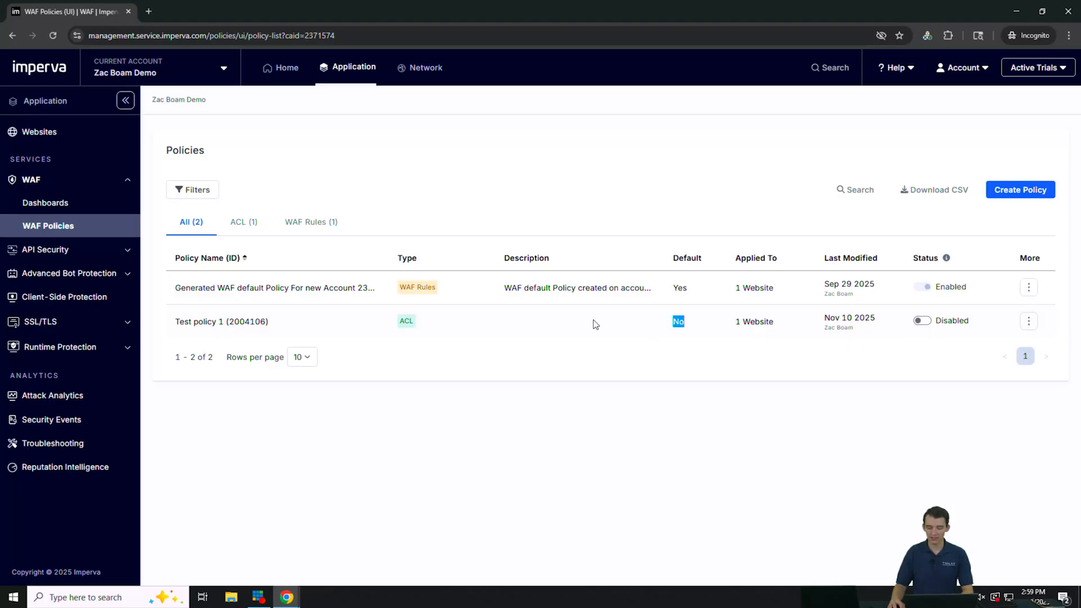
click(191, 327)
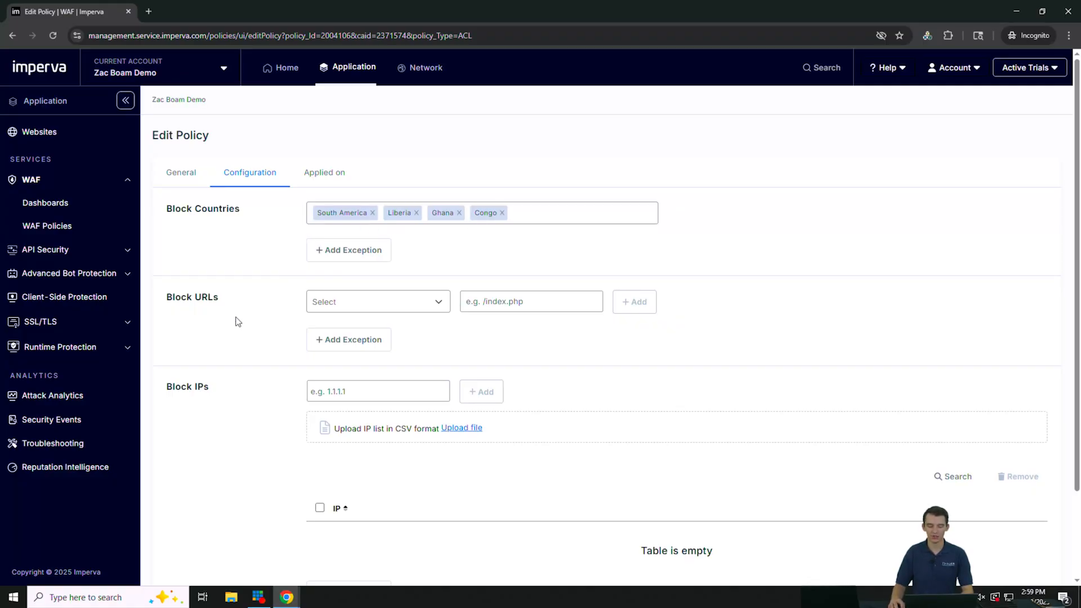
click(331, 179)
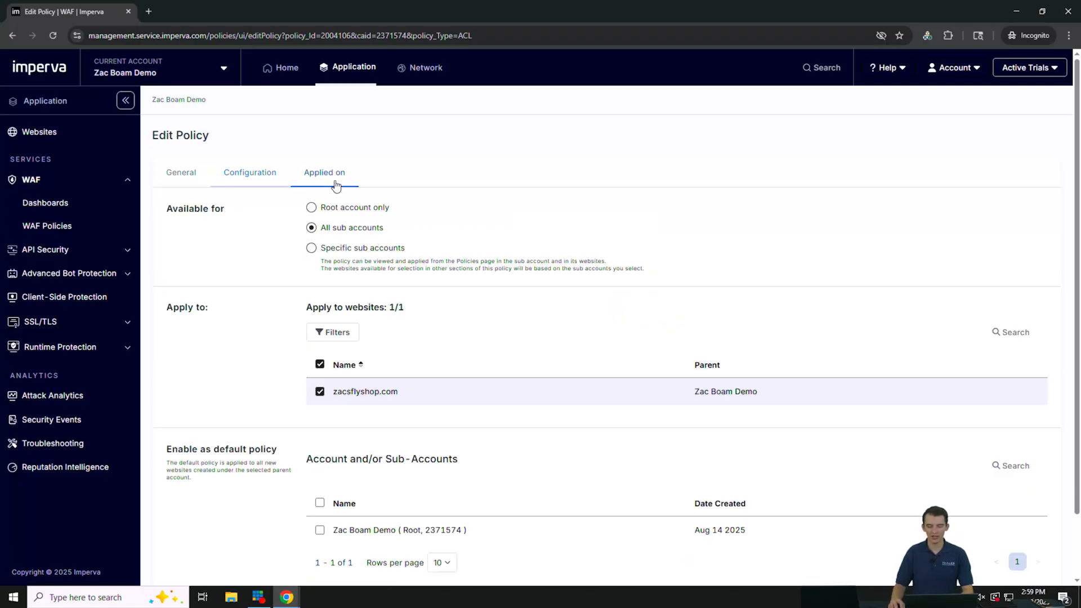
scroll(342, 312, down, 2)
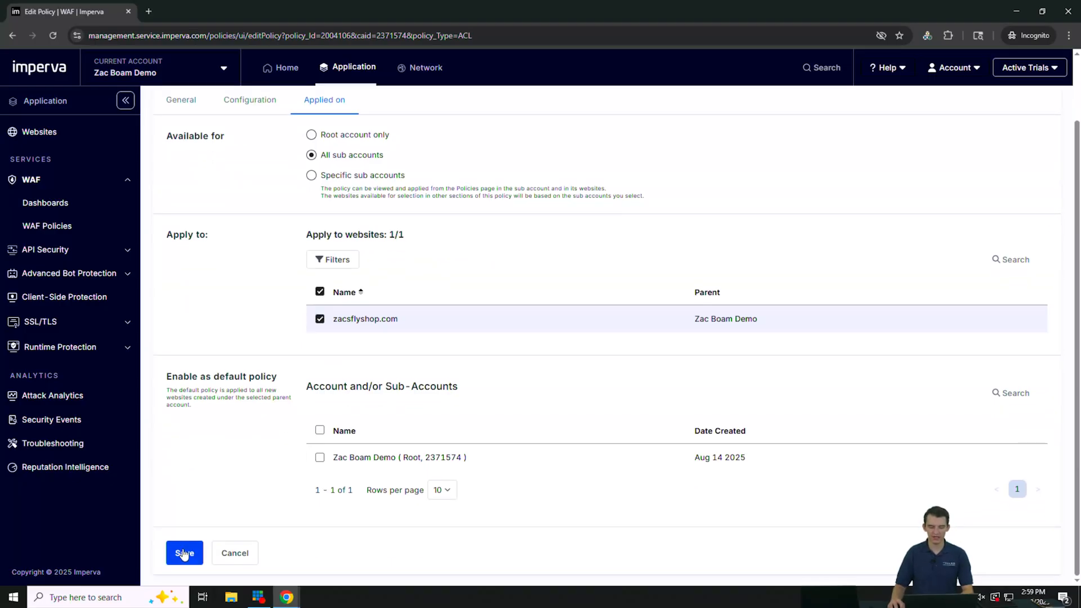
click(183, 554)
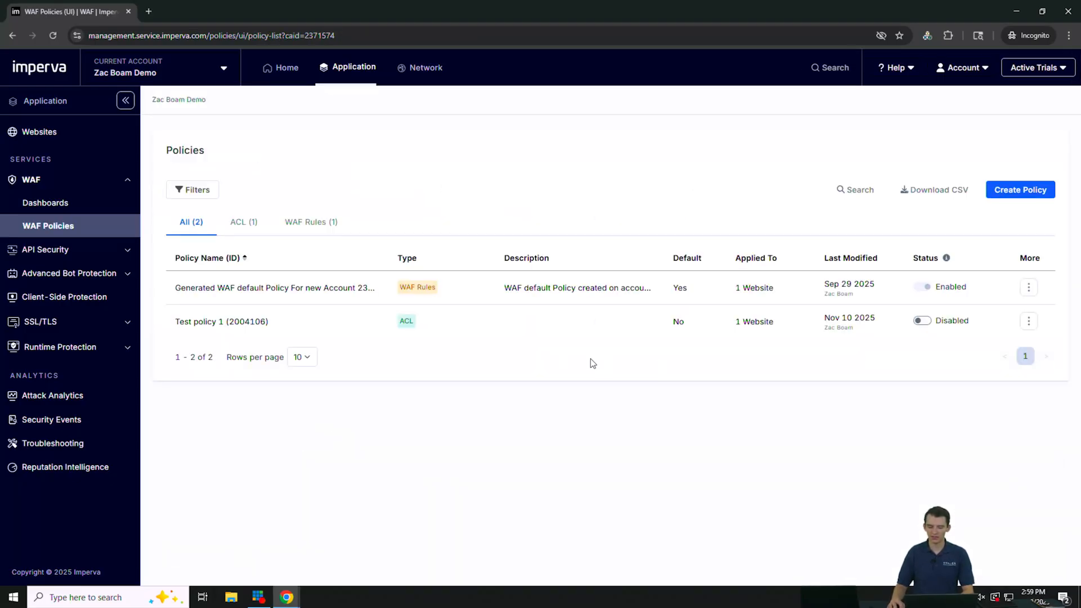